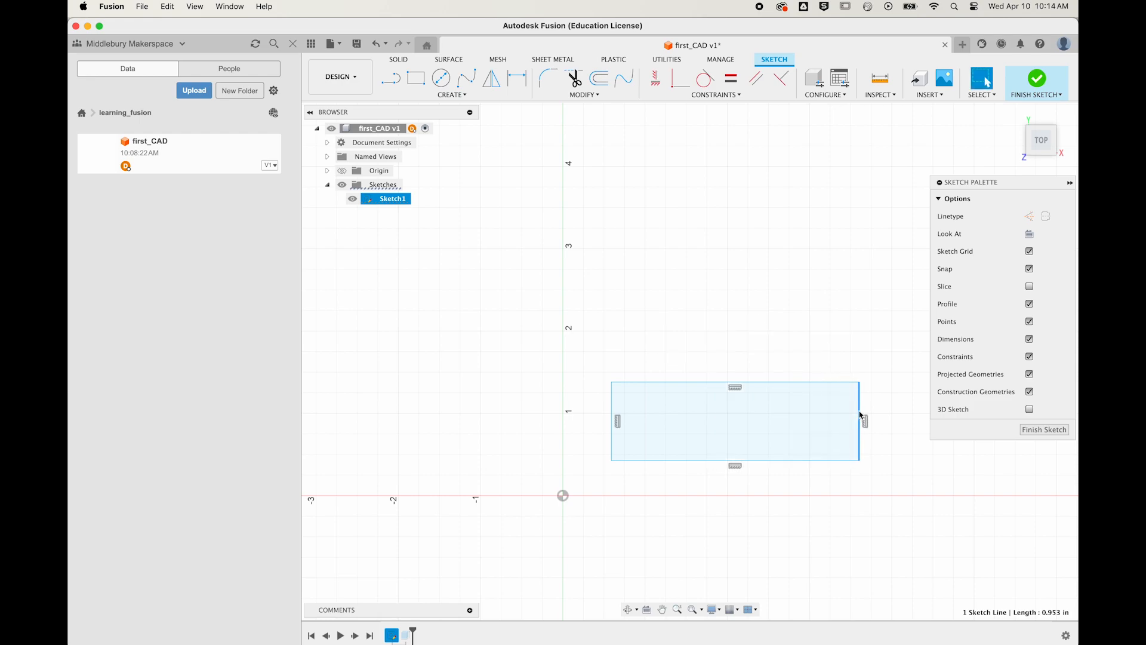
Step: Reopen the base sketch, reduce the rectangle's vertical side to about 0.29 in by moving its upper edge, and finish the sketch
click(1045, 430)
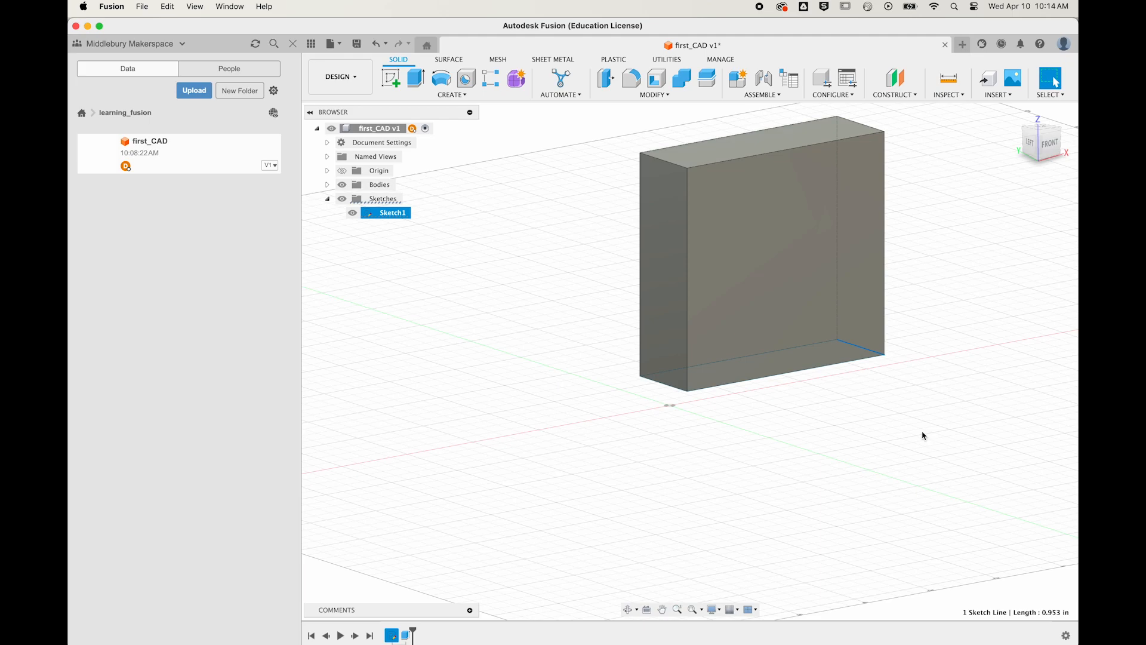
double_click(393, 635)
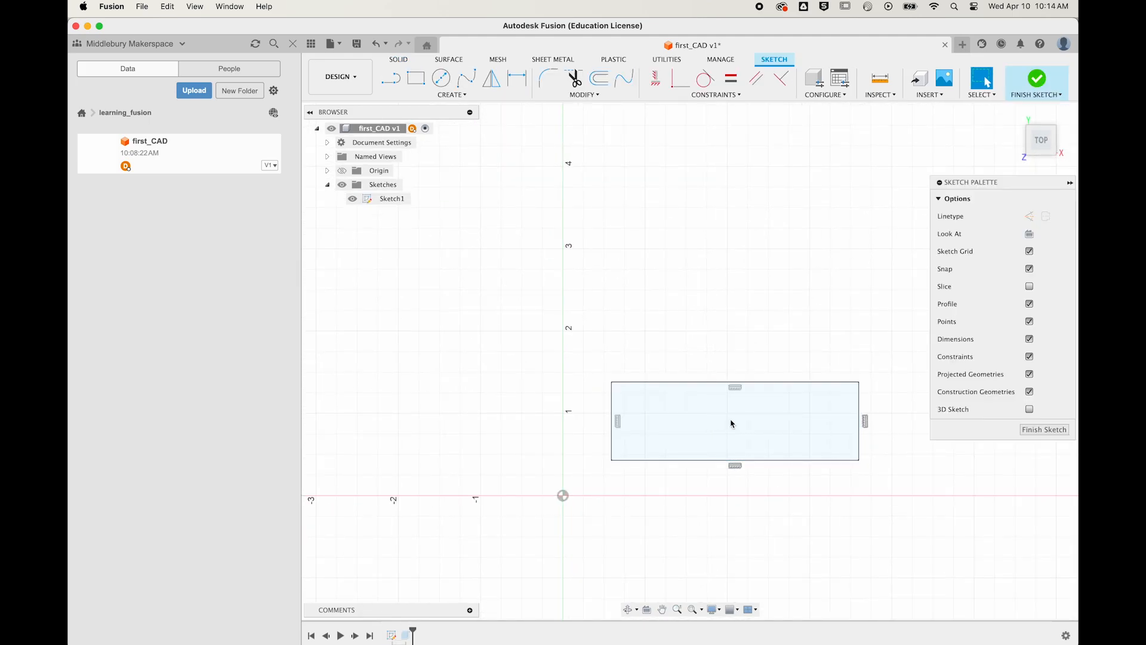
drag(748, 383, 750, 443)
click(1044, 429)
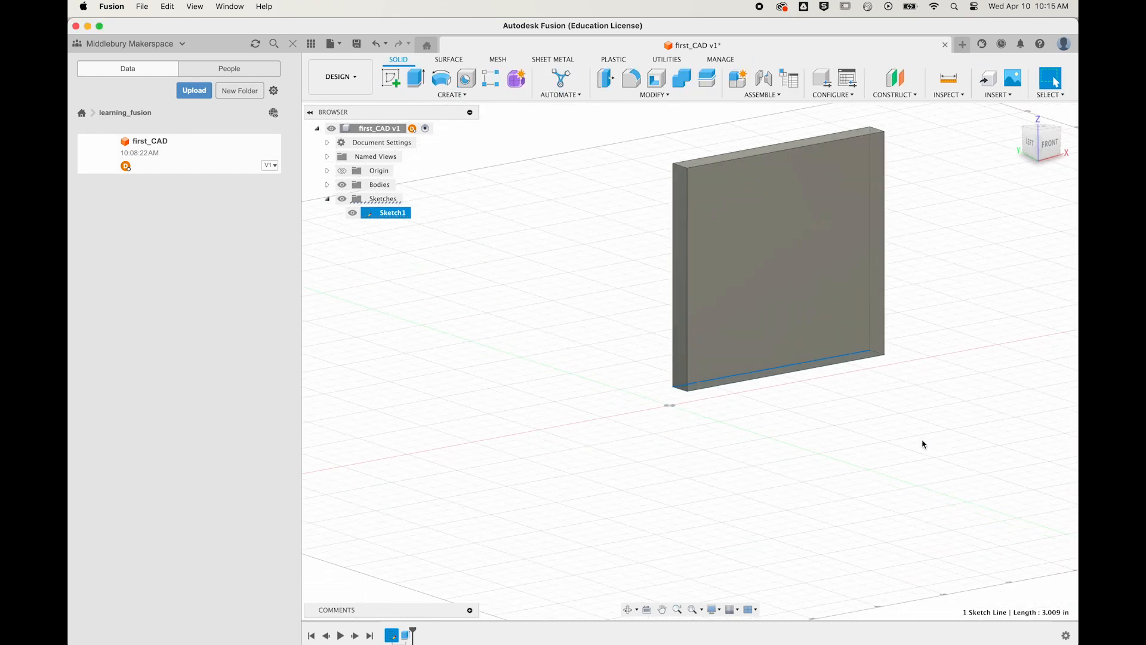
Step: Edit the base sketch again to shorten the rectangle's horizontal side to about 0.40 in, and finish the sketch
double_click(392, 636)
drag(862, 449, 646, 457)
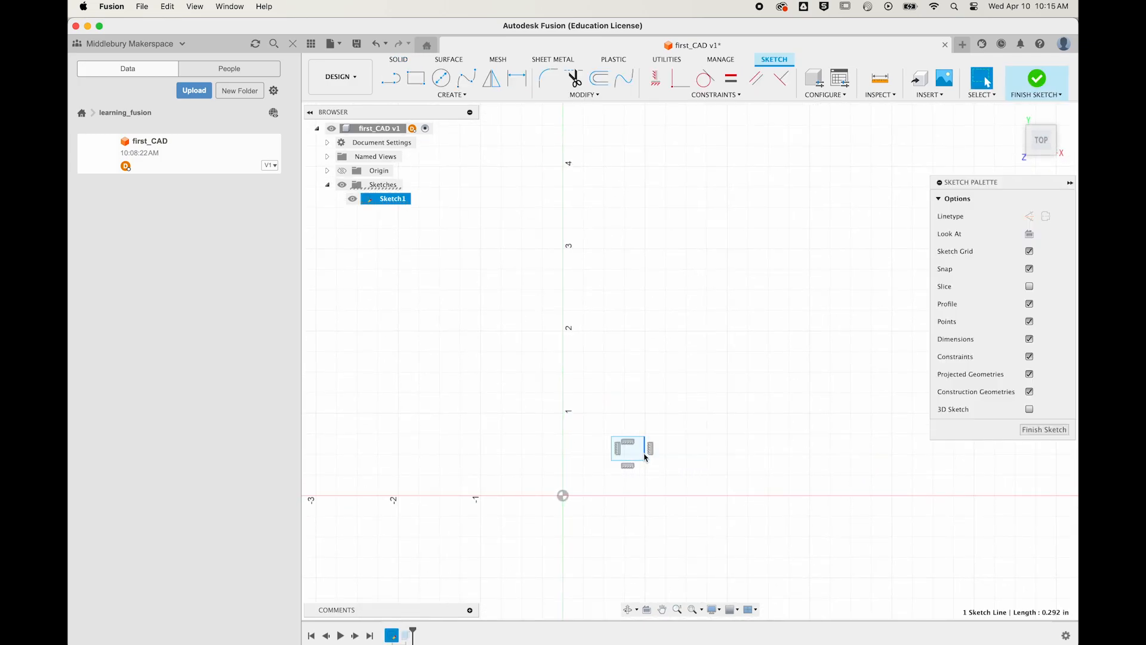
click(1037, 430)
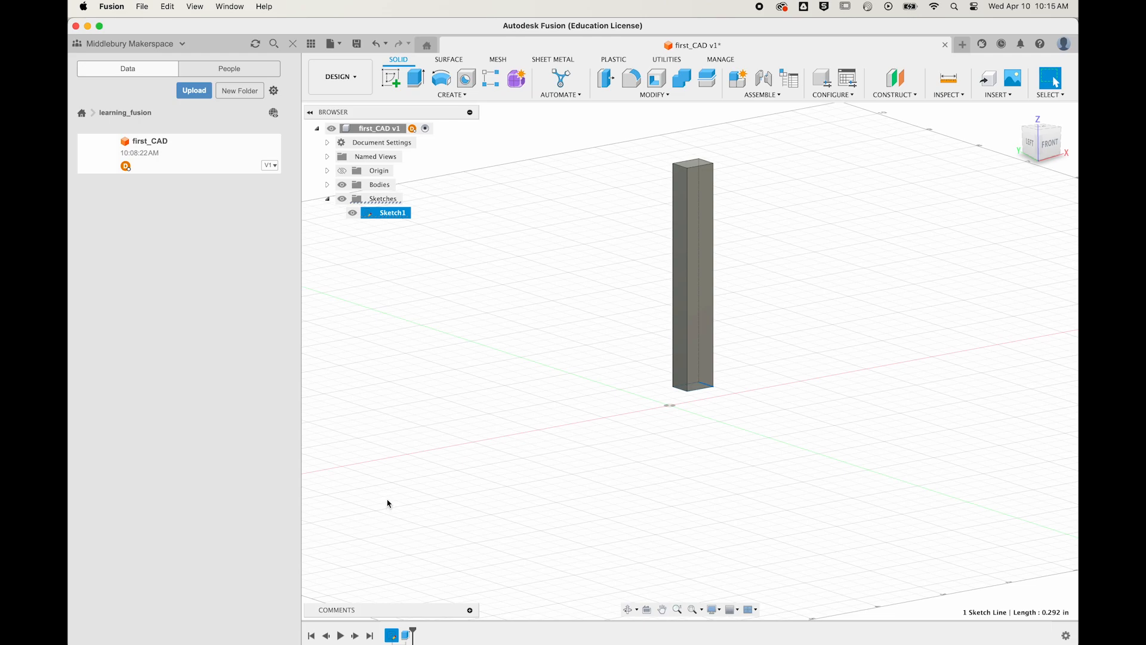
Step: Edit the extrude feature and set its distance to 1.0 in
click(405, 636)
double_click(405, 636)
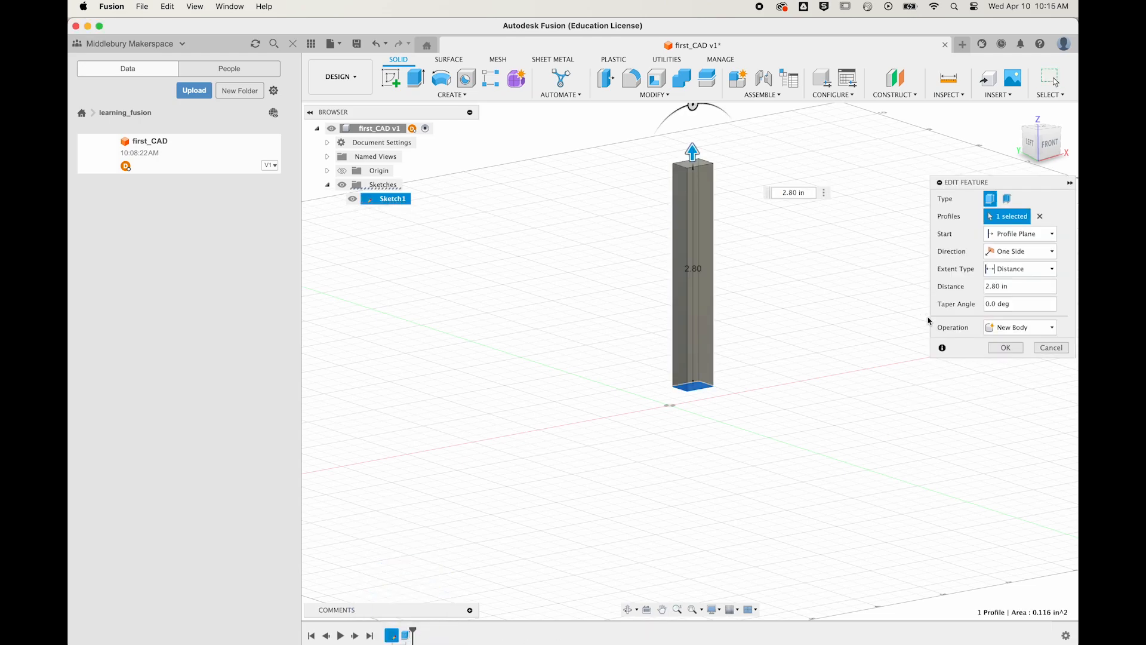
drag(1000, 286, 986, 287)
text(1.0)
click(1006, 348)
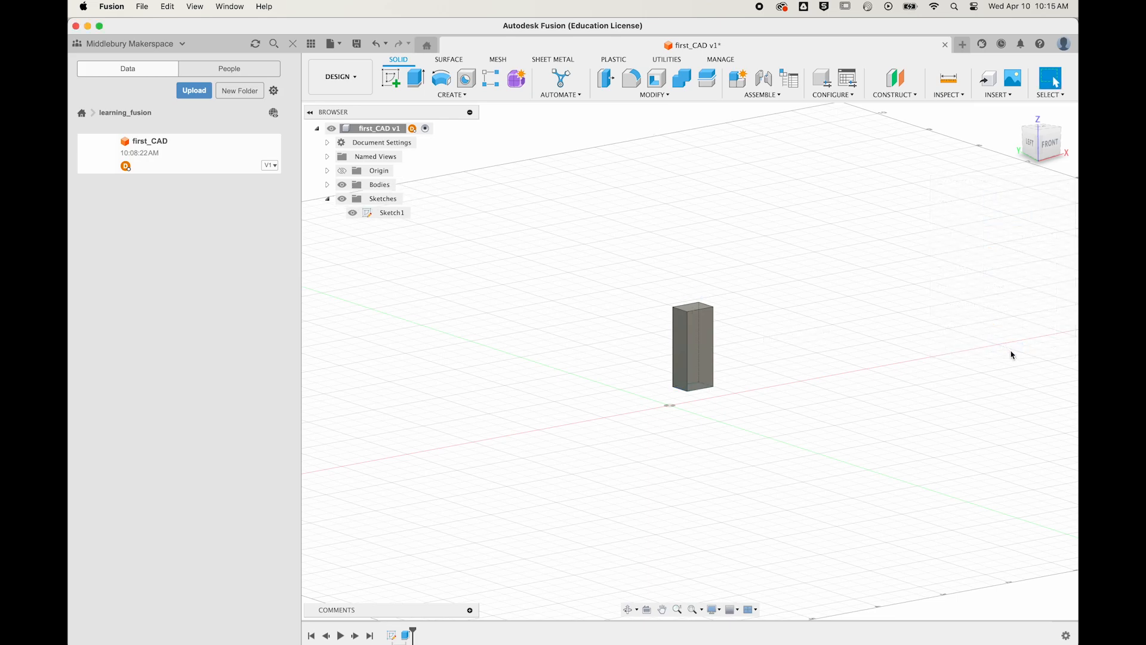
Step: Open the base sketch for editing and dimension the rectangle's upper edge at 1.0 in
double_click(394, 635)
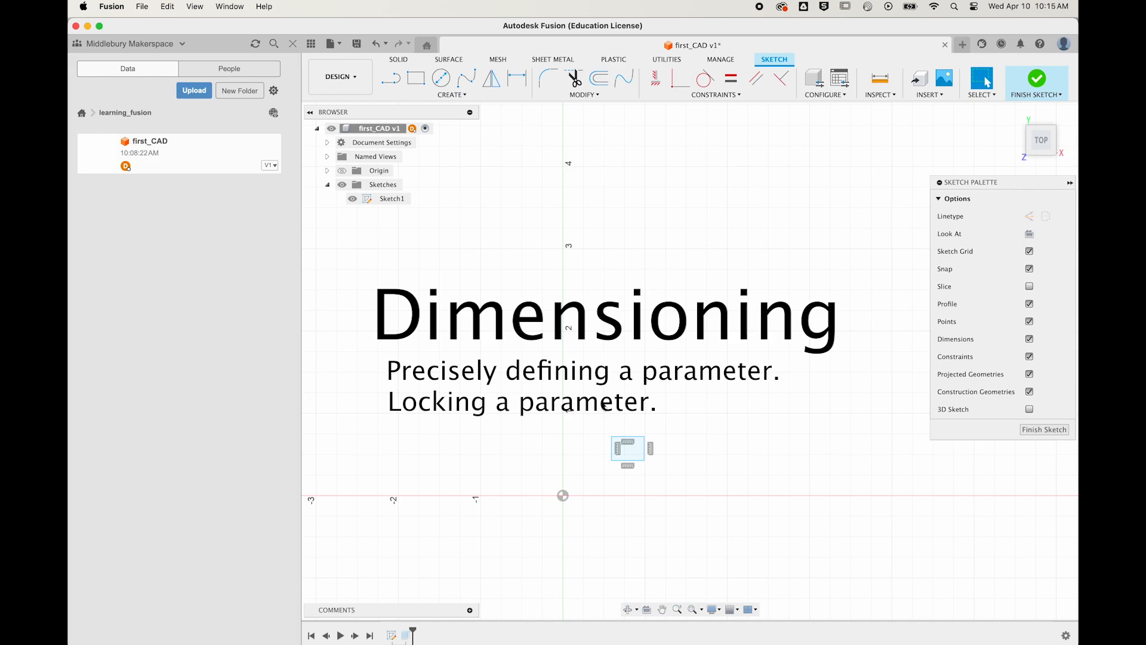
click(523, 83)
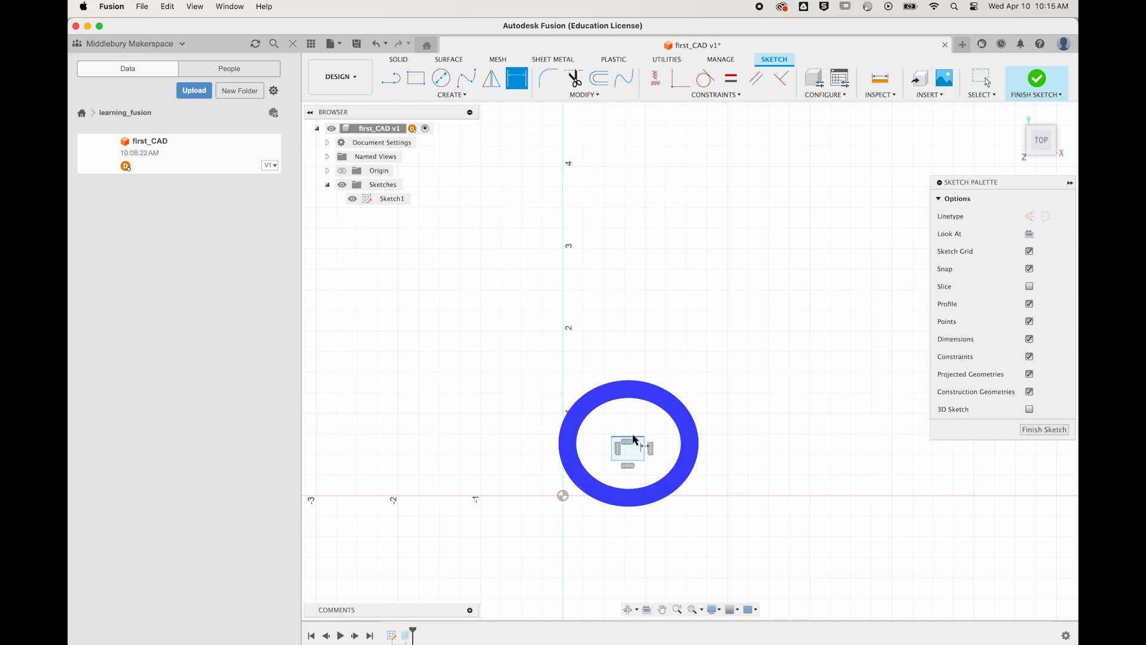
click(634, 440)
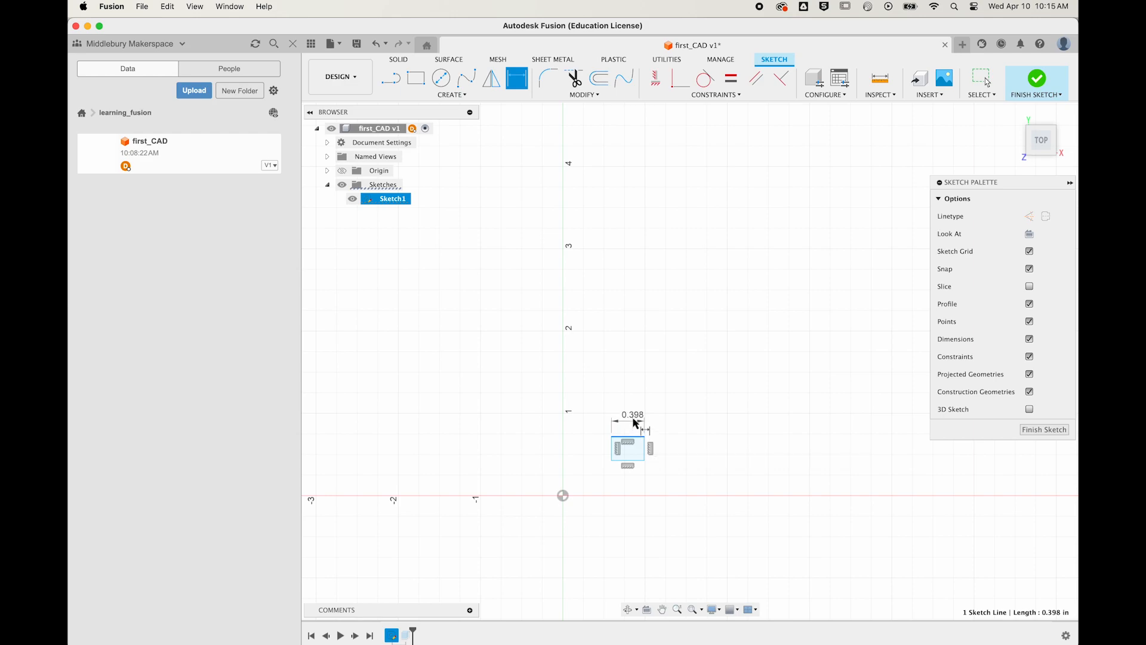
click(628, 369)
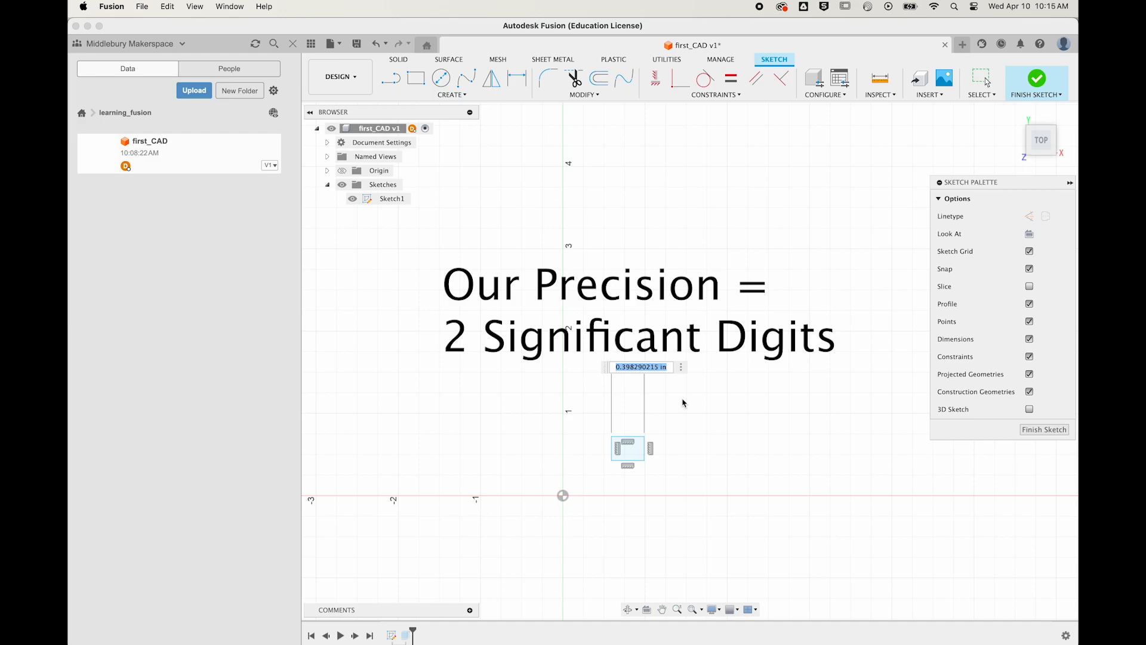
text(1.0)
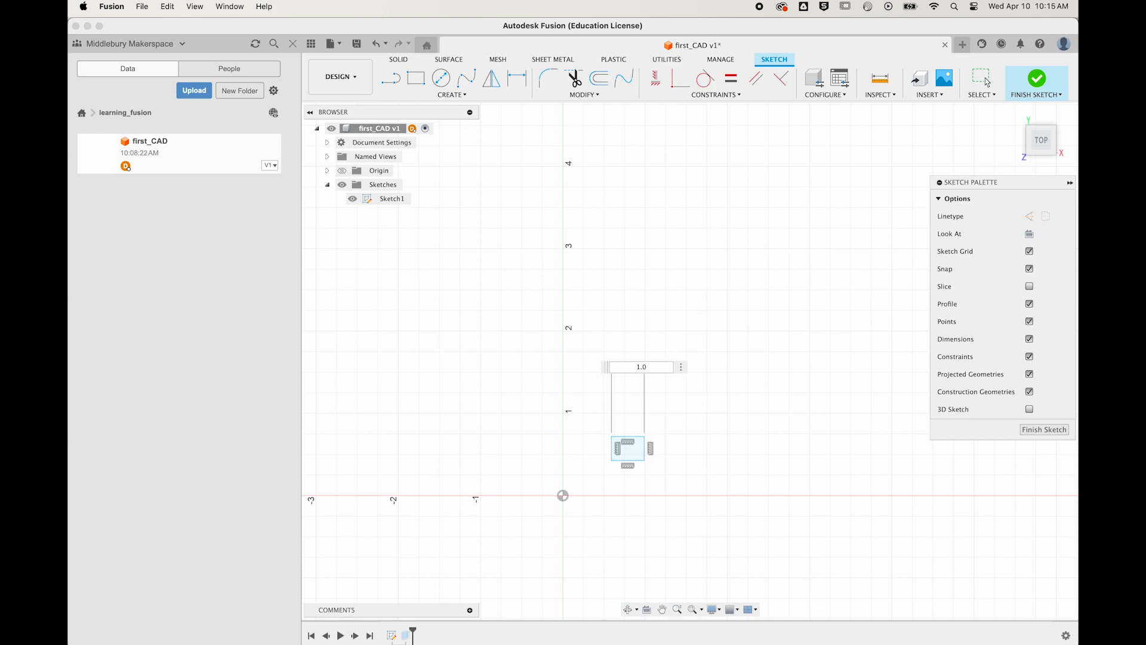
key(Return)
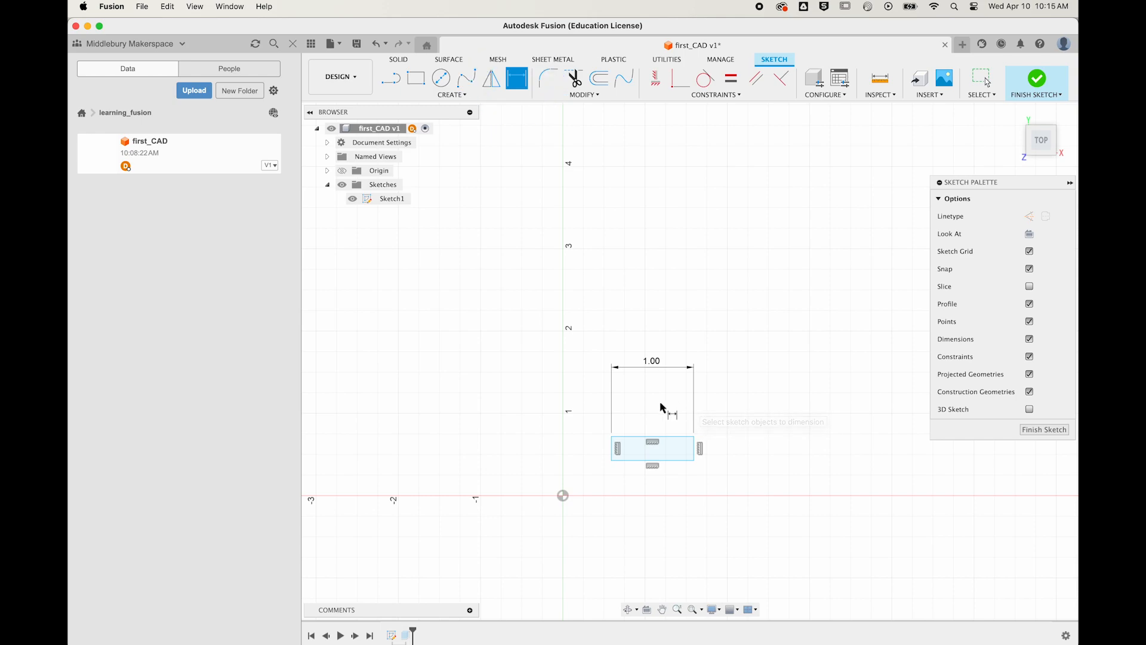
Step: Dimension the rectangle's right vertical edge at 1.0 in and finish the sketch
click(696, 454)
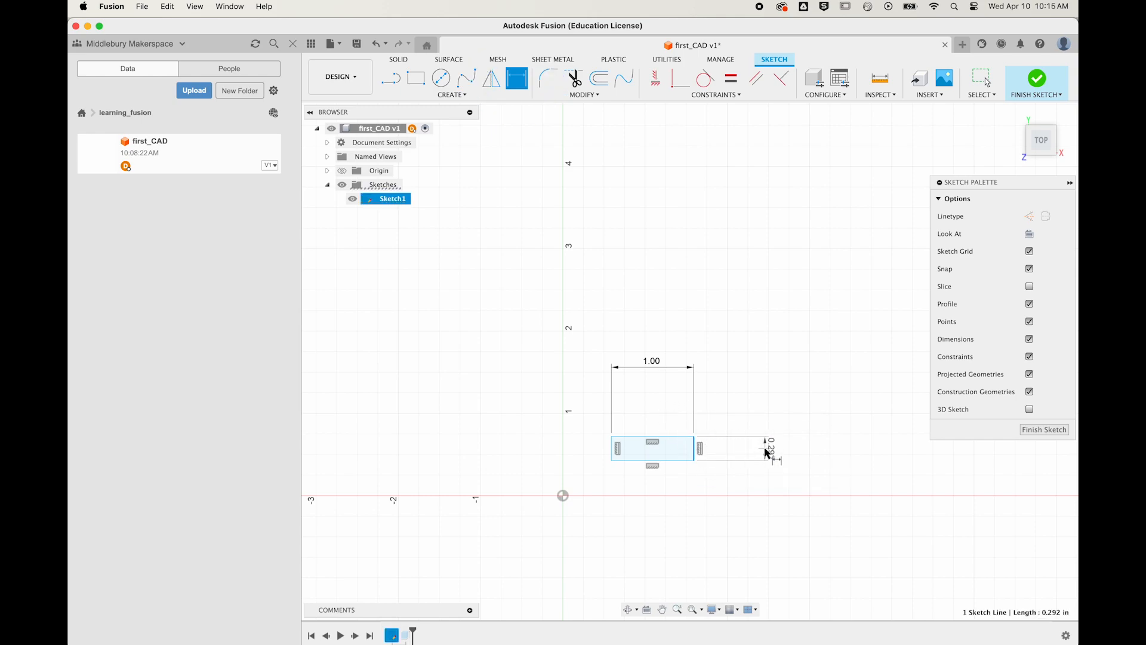
click(766, 449)
text(1.0)
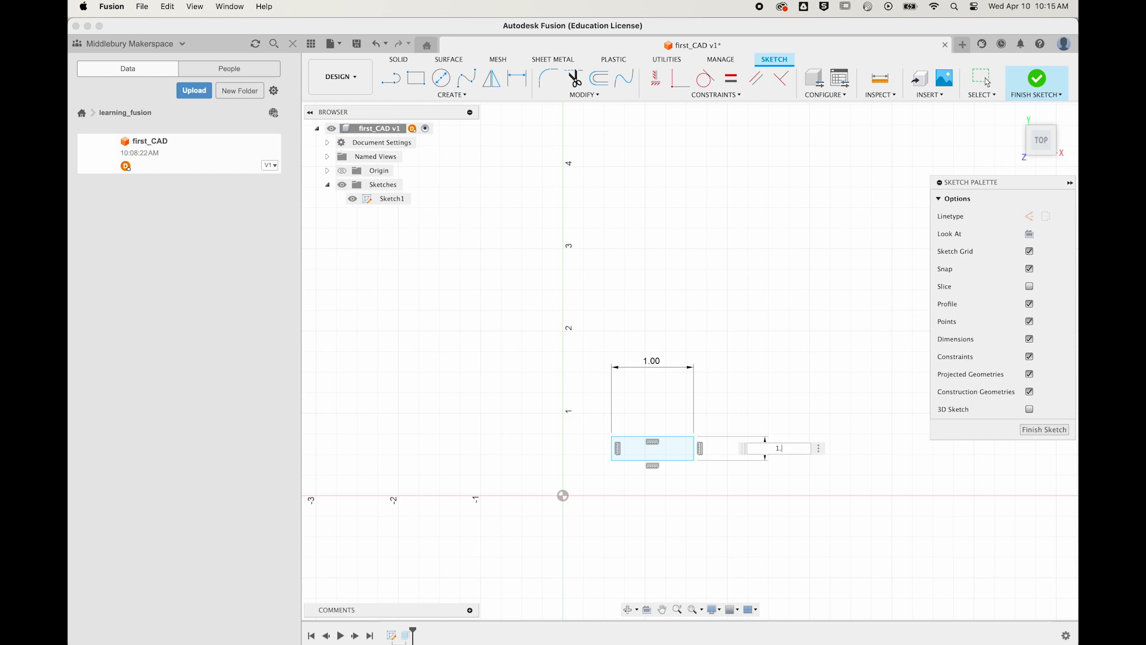
key(Return)
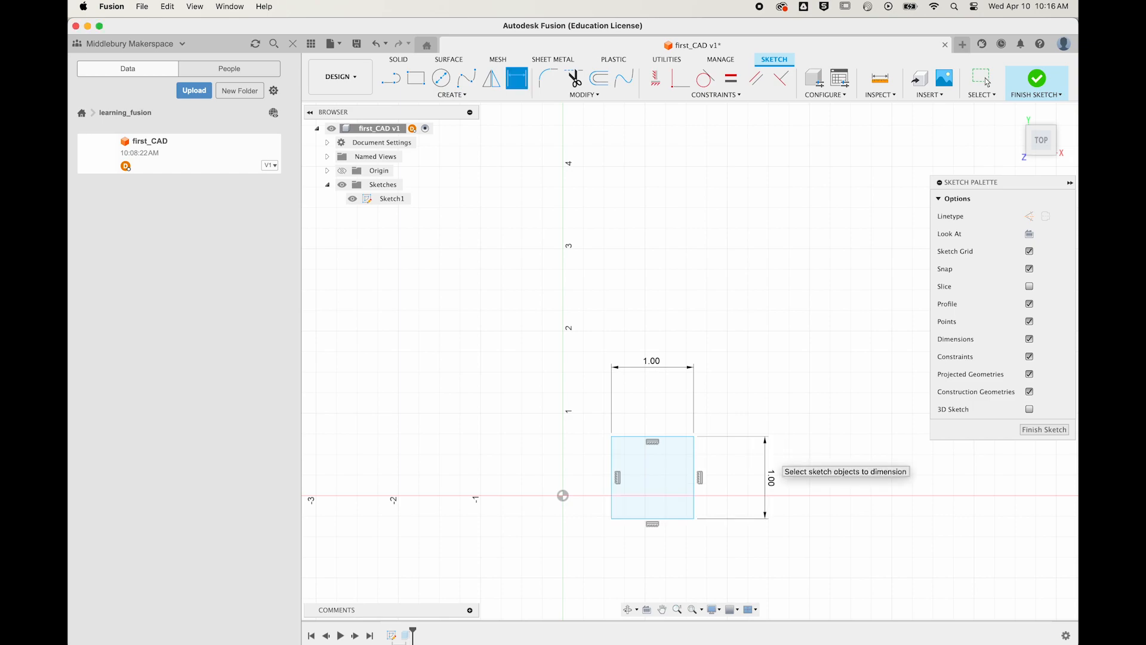
click(1041, 85)
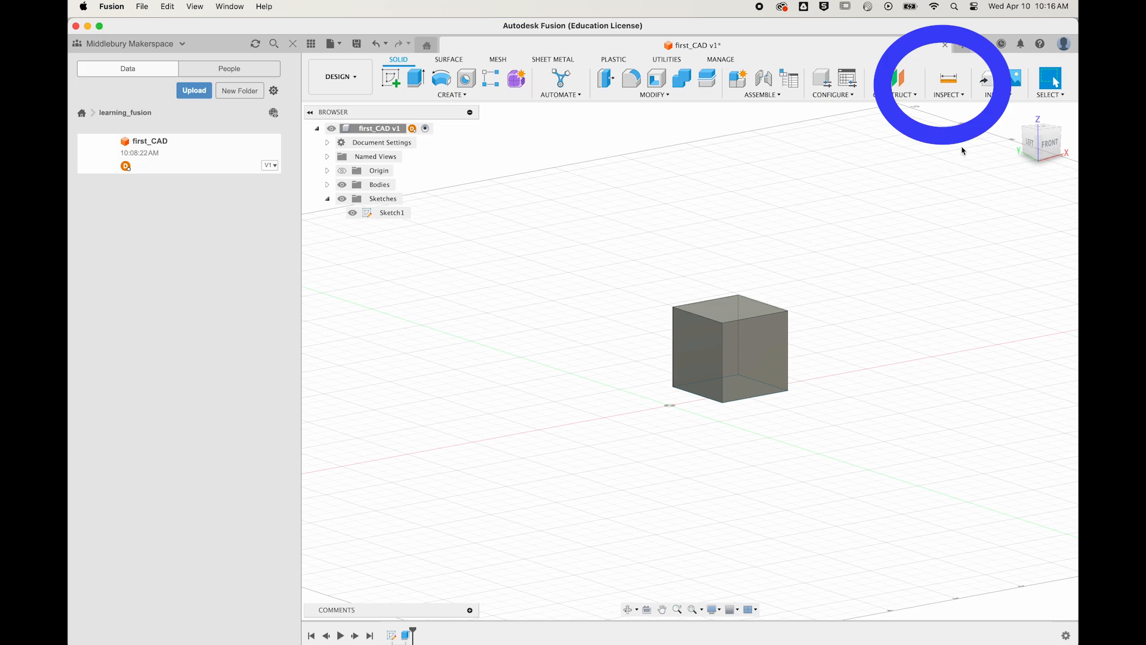
Step: Measure the length of the cube's right vertical edge and then of the top face's front edge, clearing the selection after each
click(950, 80)
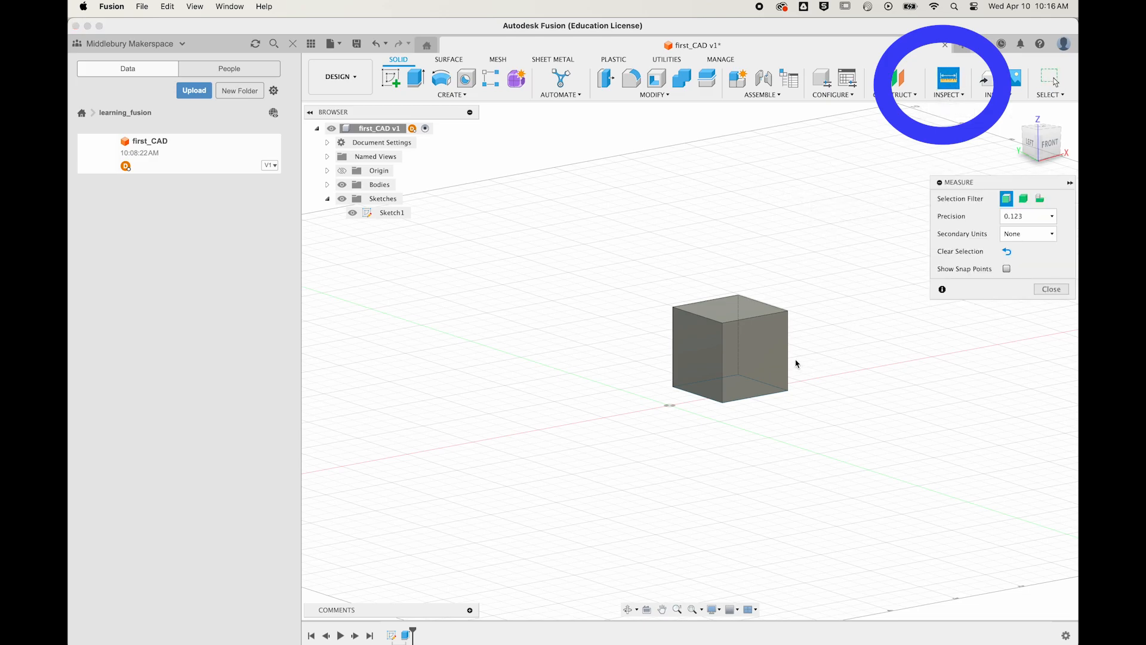
scroll(789, 363, down, 3)
scroll(789, 363, up, 6)
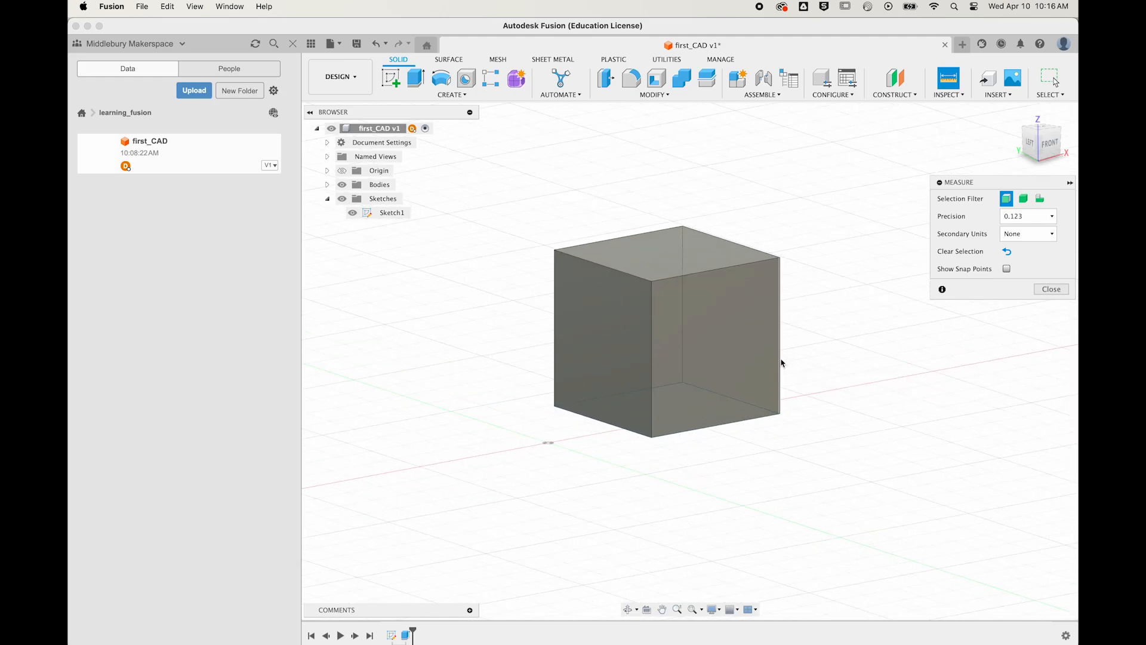
click(781, 363)
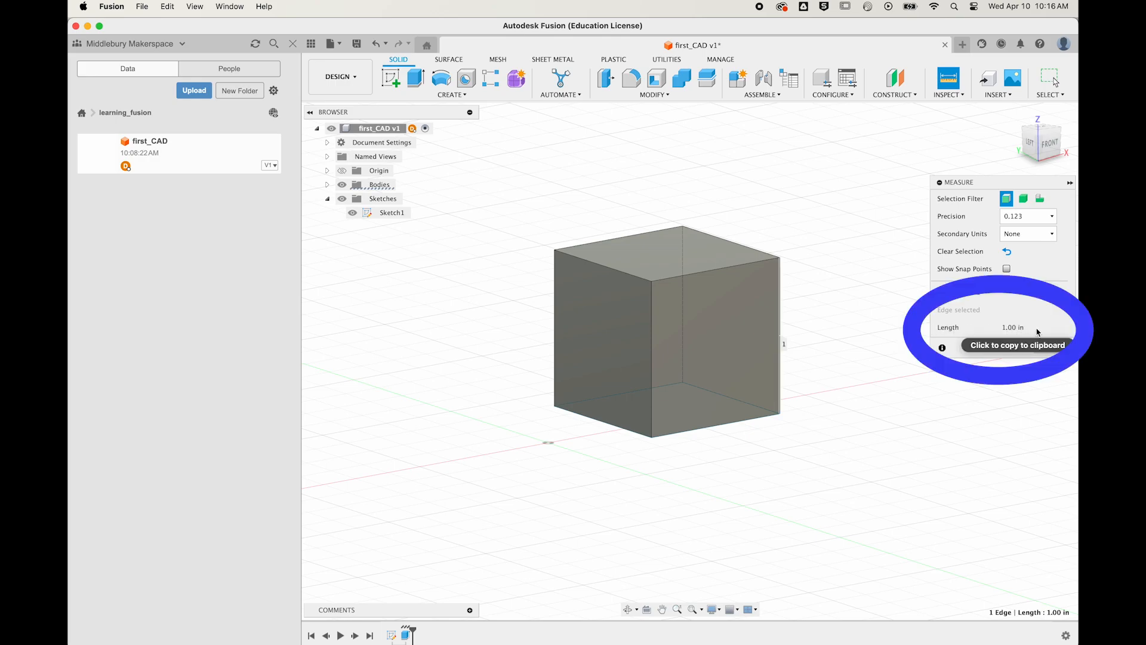
click(1009, 254)
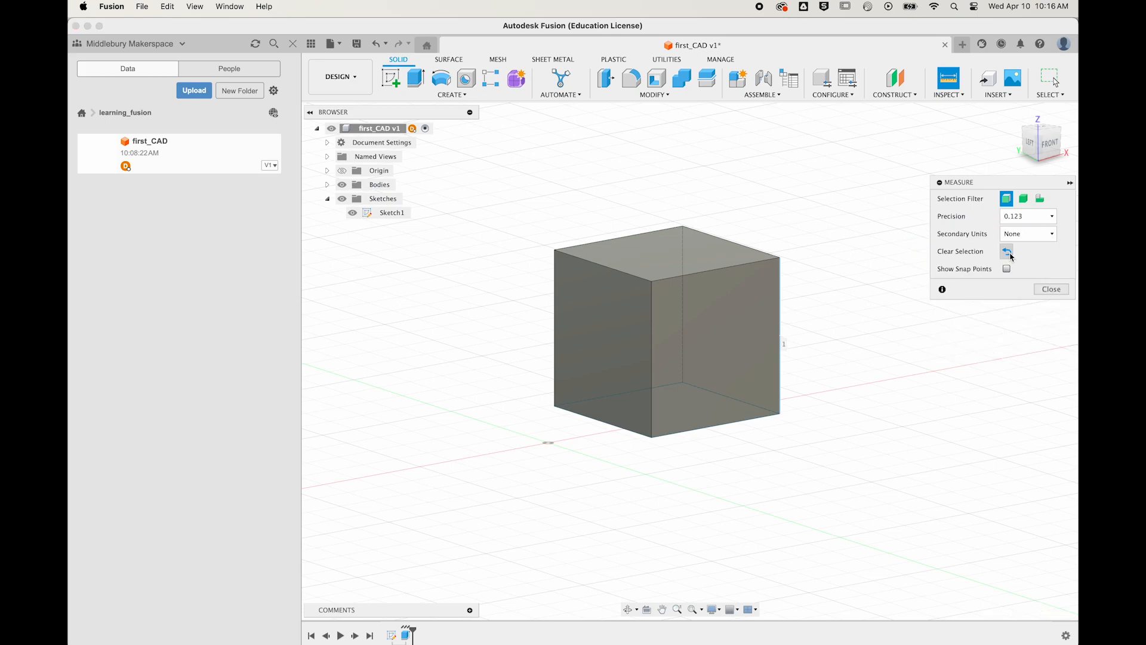
click(722, 269)
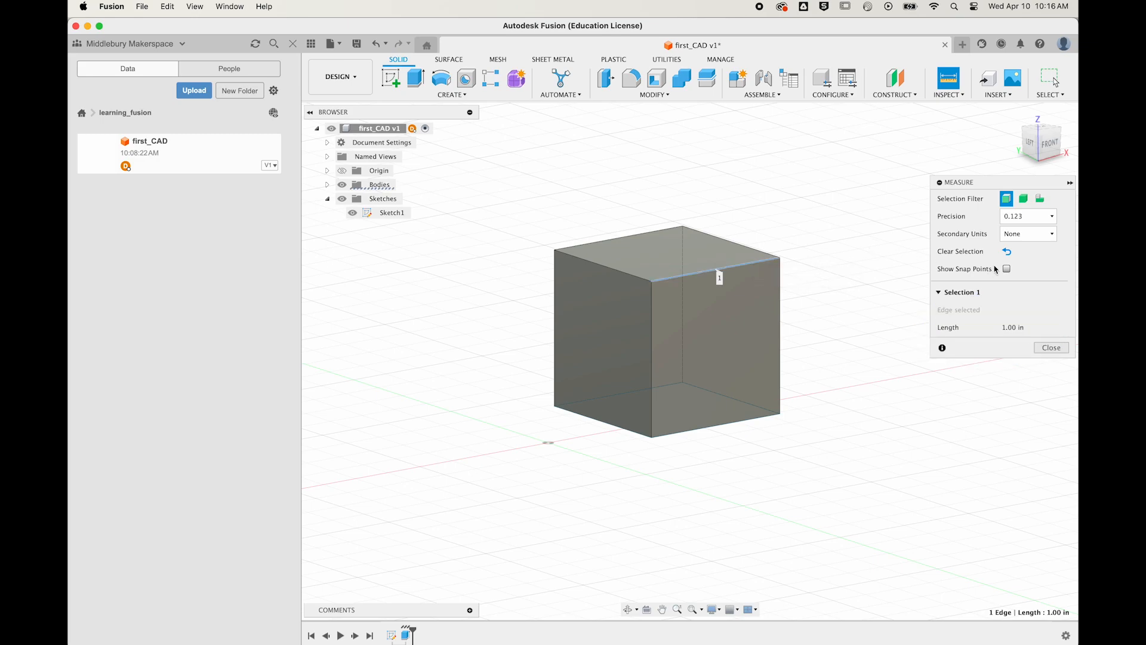
click(1007, 252)
Step: Measure the distance between the top face's two parallel side edges and clear the selection
click(594, 268)
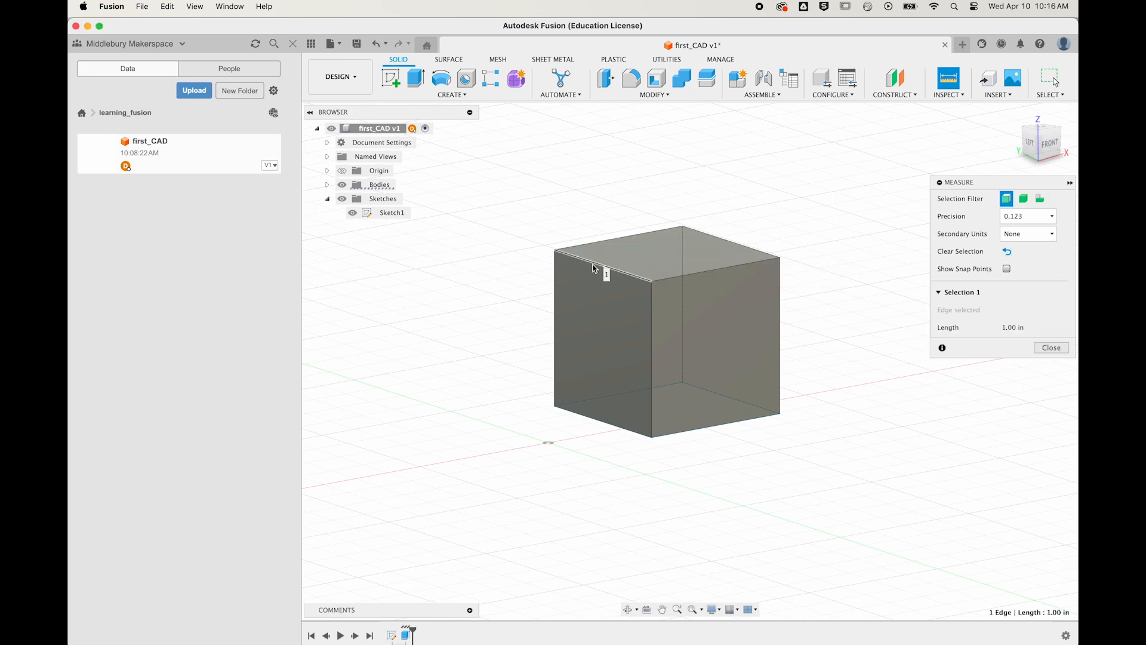
click(745, 247)
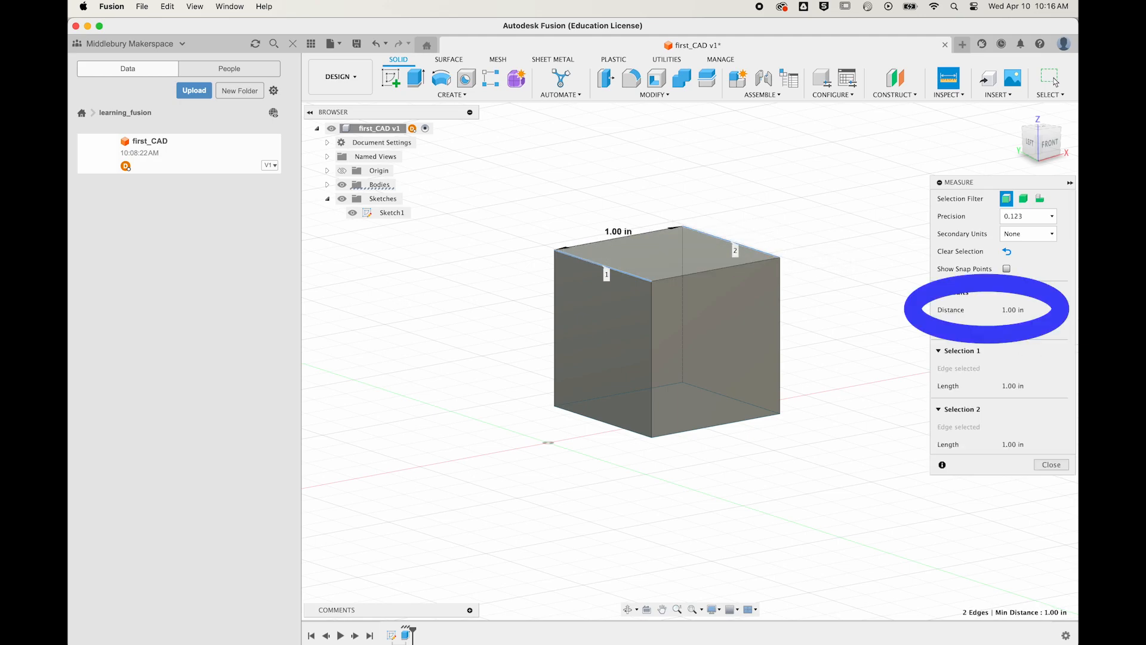
click(1007, 251)
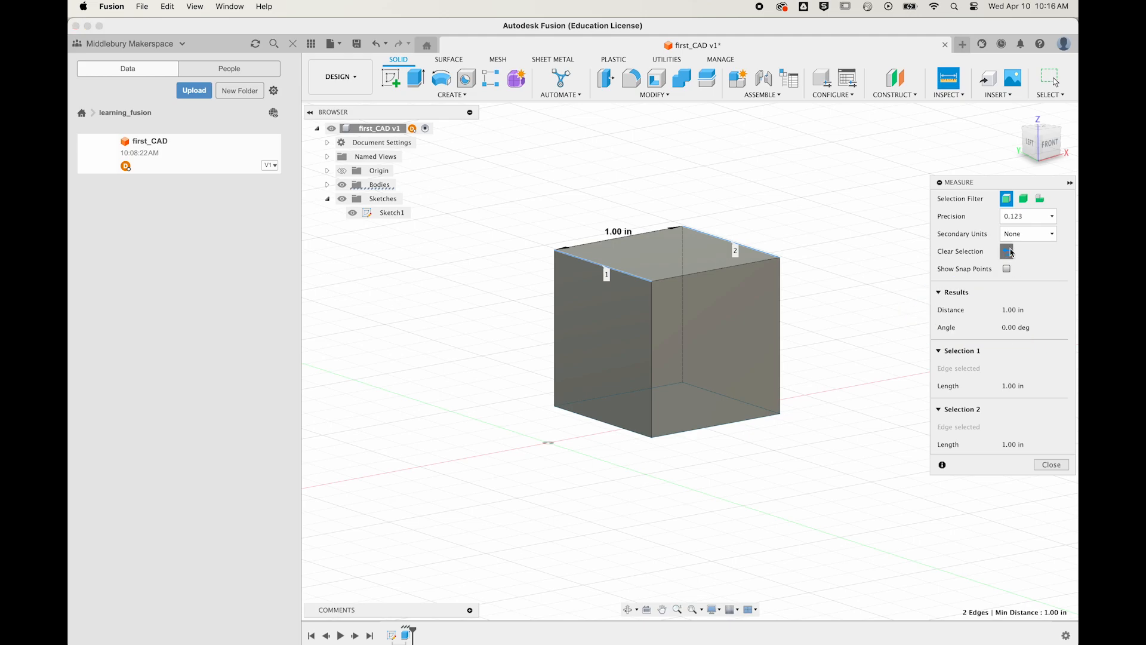
Step: Measure the distance between the cube's top face and the base profile, clear the selection, and end the measurement
click(713, 258)
mouse_move(823, 410)
shift+middle_down()
mouse_move(816, 387)
mouse_move(812, 412)
shift+middle_up()
click(678, 414)
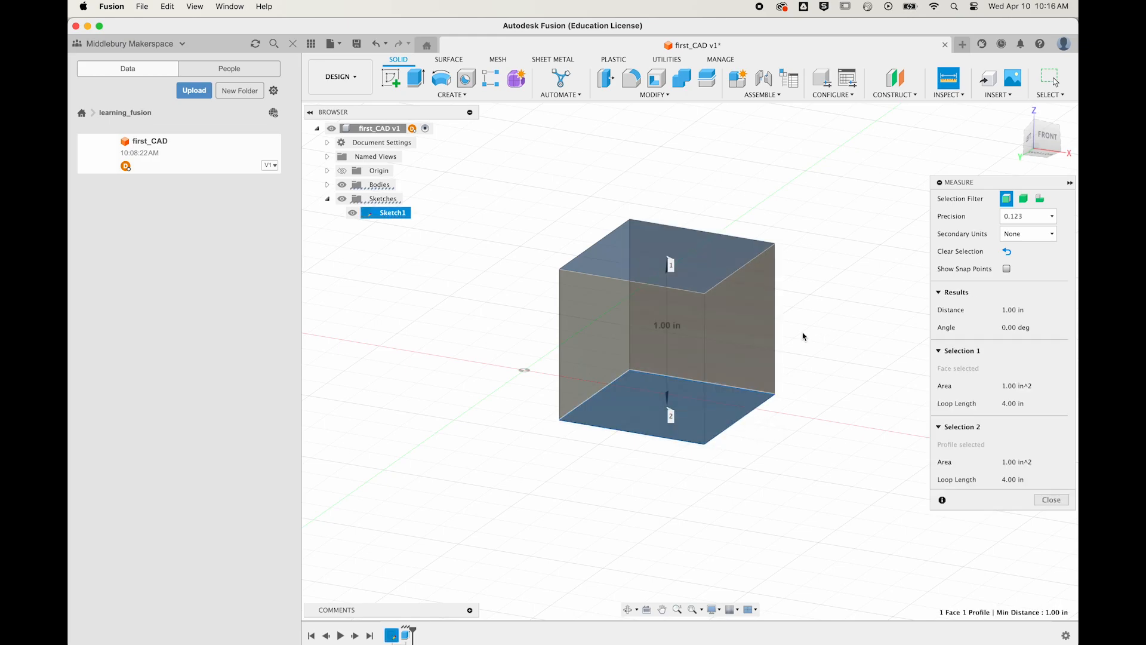
shift+middle_drag(839, 304, 821, 325)
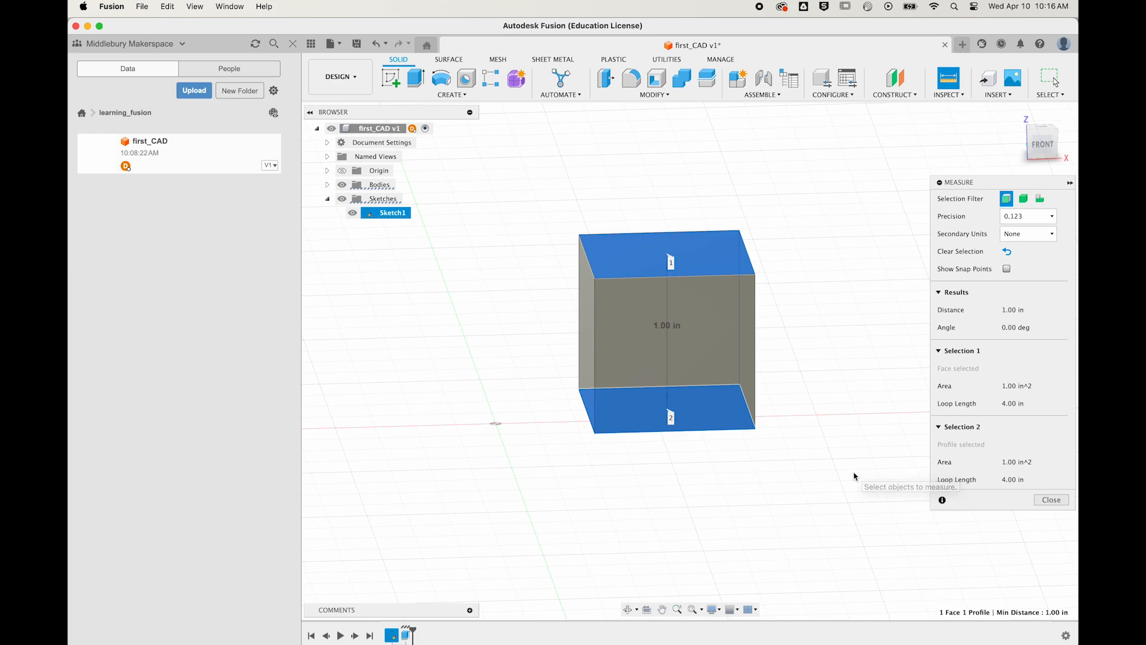
click(1007, 253)
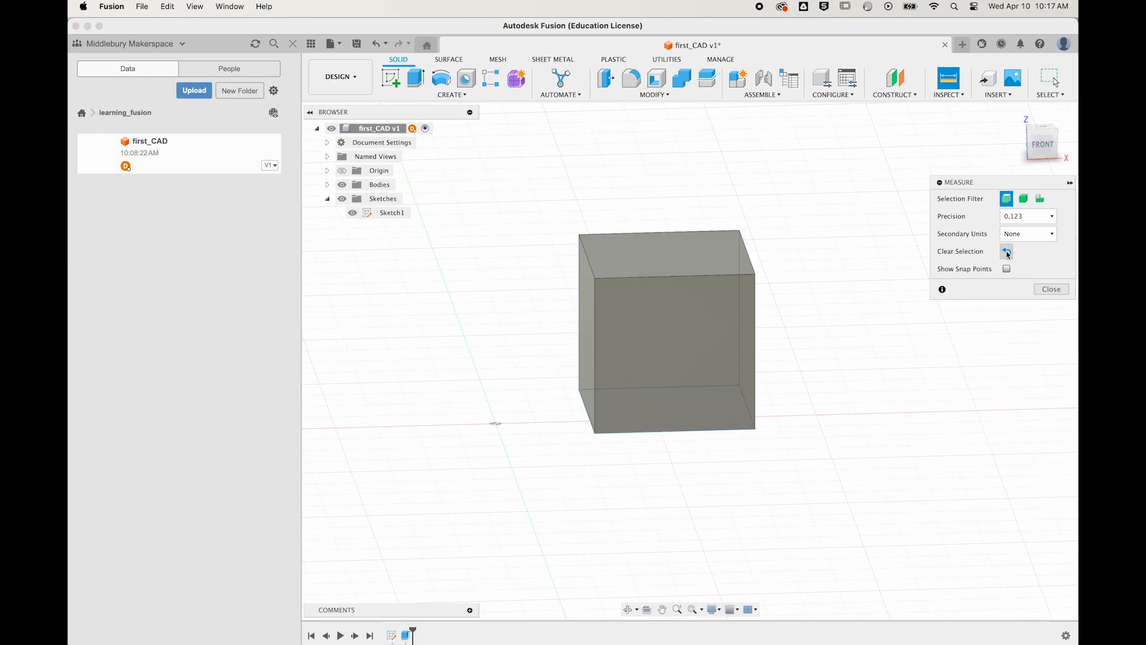
click(1052, 289)
Step: Edit the base sketch and attach the square's lower-left corner to the sketch origin
mouse_move(833, 309)
shift+middle_down()
mouse_move(857, 317)
mouse_move(872, 306)
mouse_move(832, 317)
mouse_move(823, 297)
mouse_move(830, 313)
shift+middle_up()
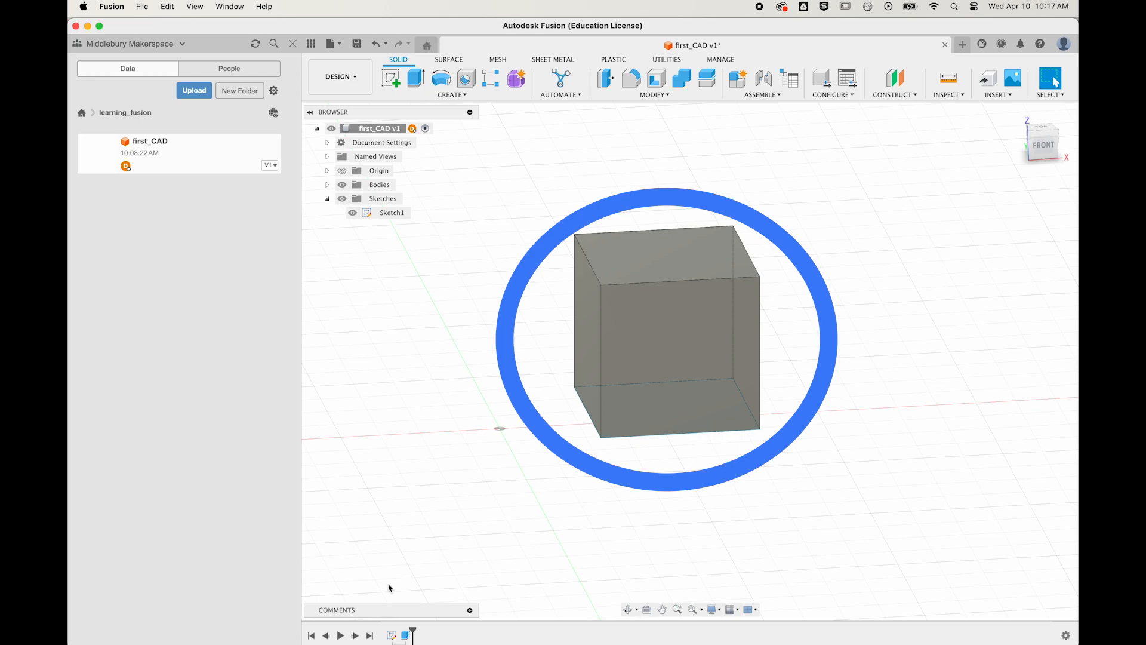
double_click(391, 636)
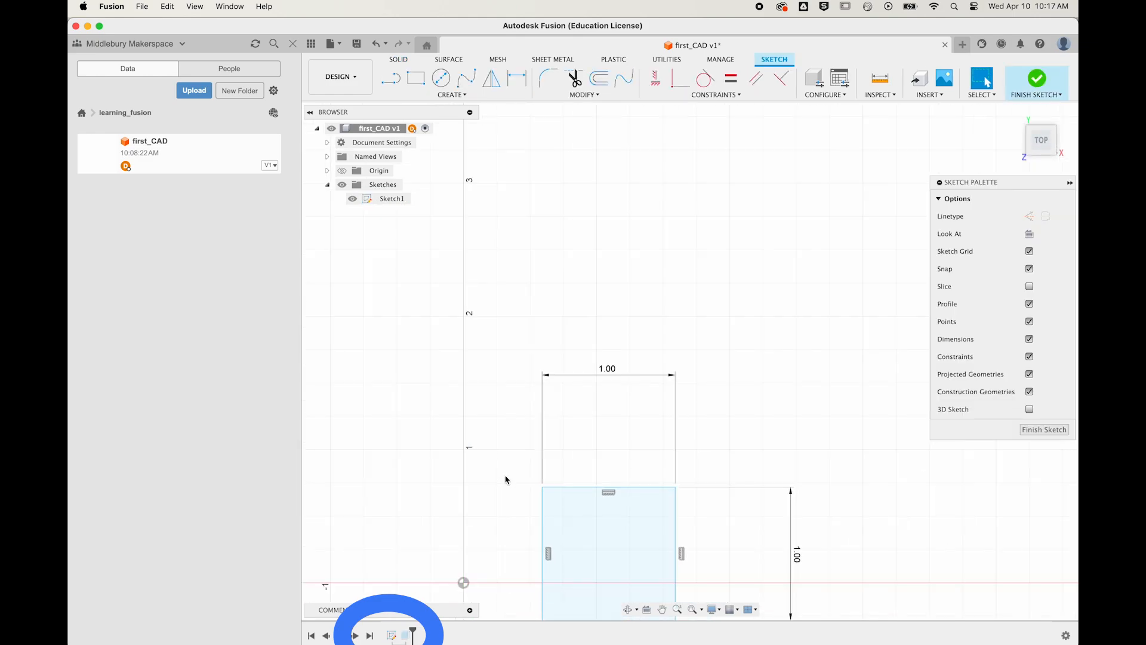
middle_drag(504, 463, 585, 276)
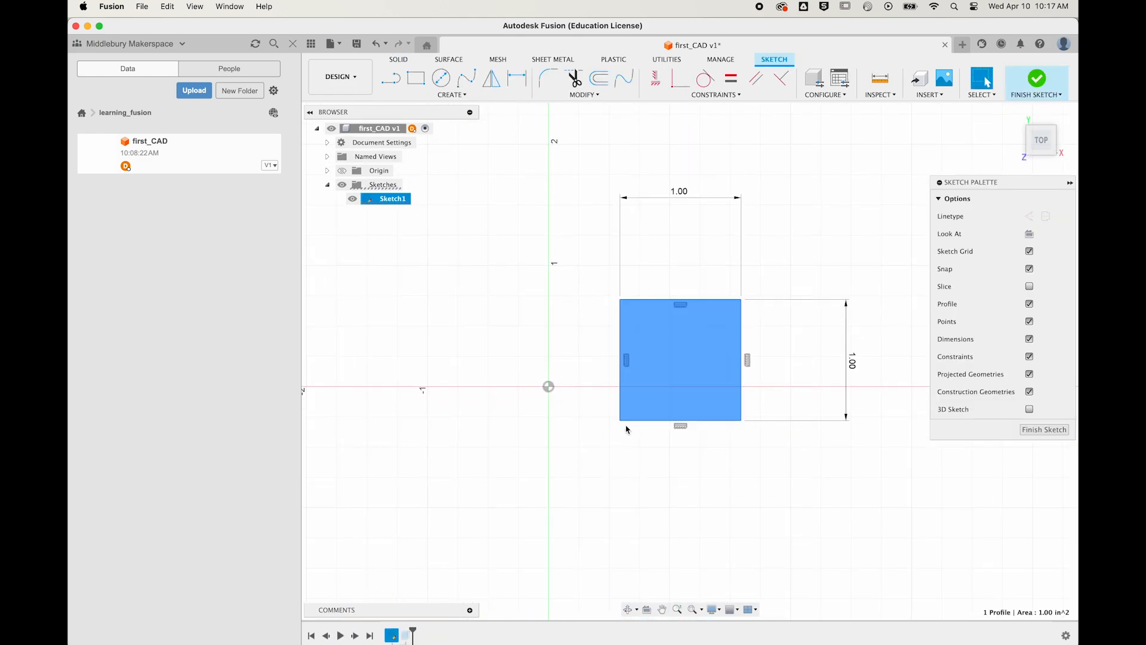
mouse_move(620, 422)
mouse_down()
mouse_move(600, 333)
mouse_move(551, 390)
mouse_up()
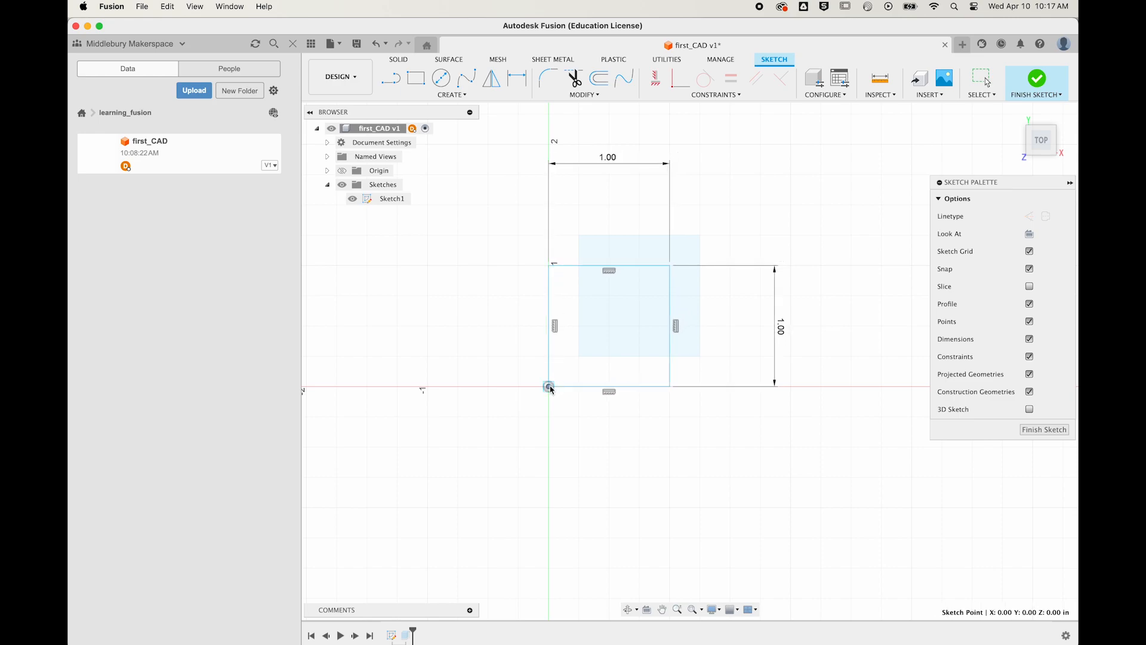
click(550, 389)
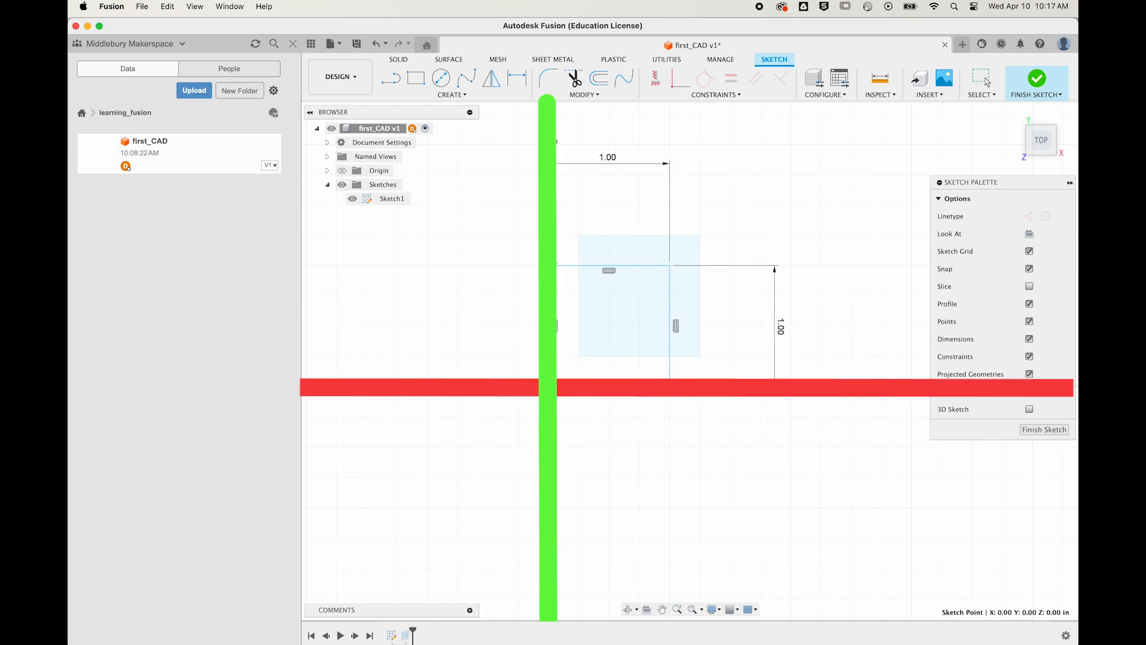
click(550, 388)
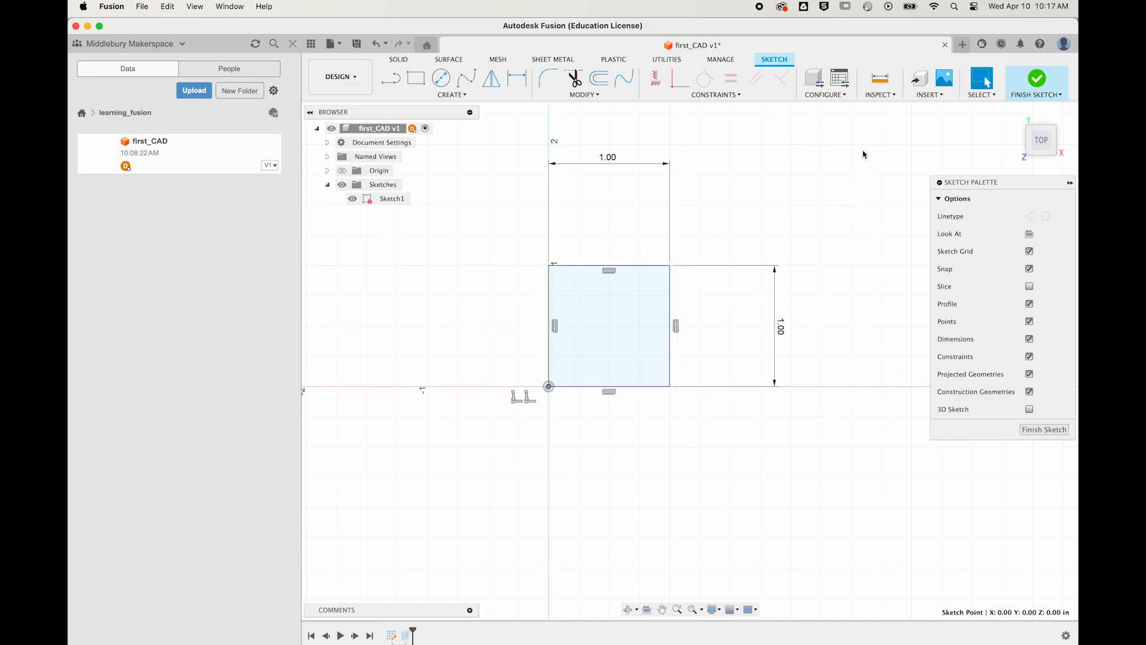
Step: Measure the coordinates of the square's lower-left corner and then its upper-left corner, clearing the selection after each
click(882, 79)
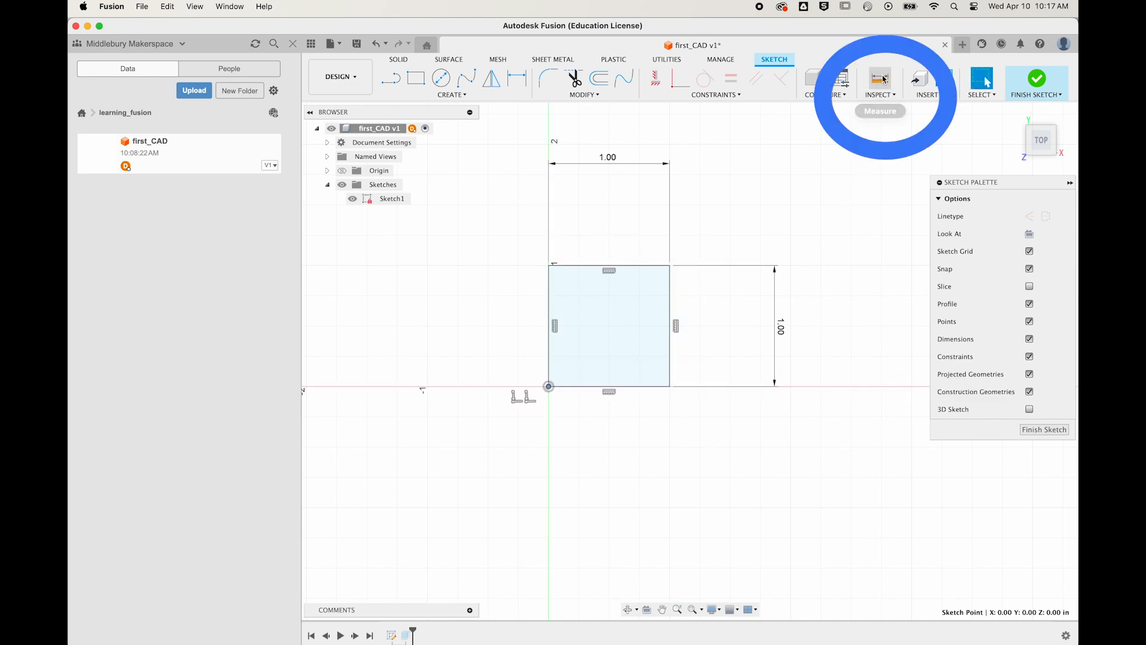
click(549, 389)
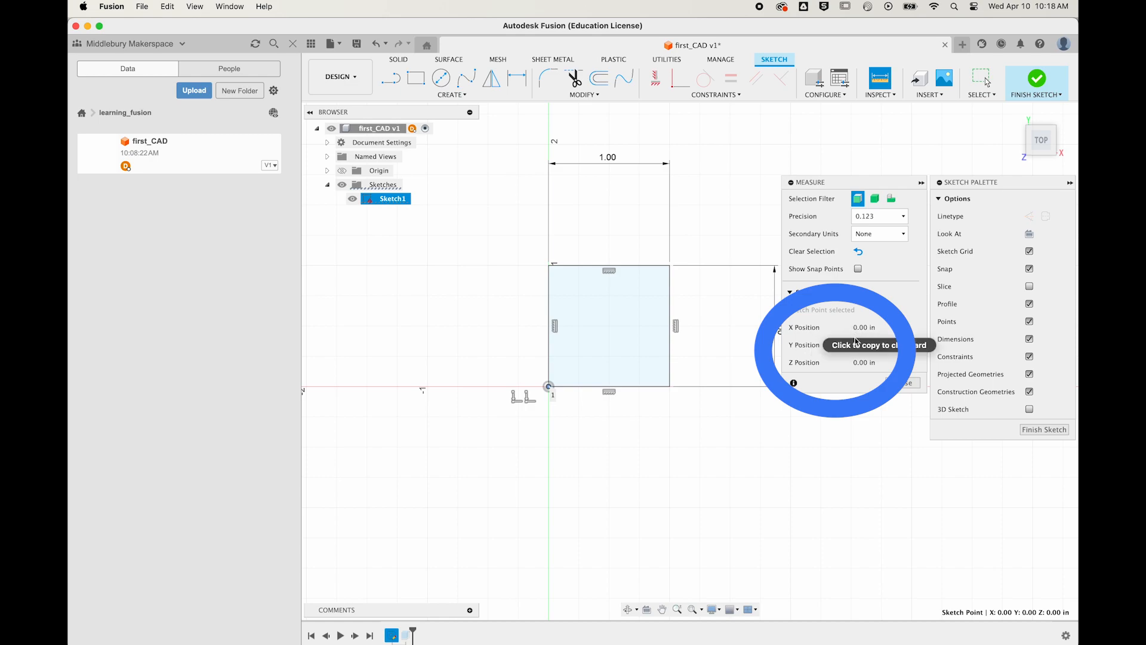
click(858, 251)
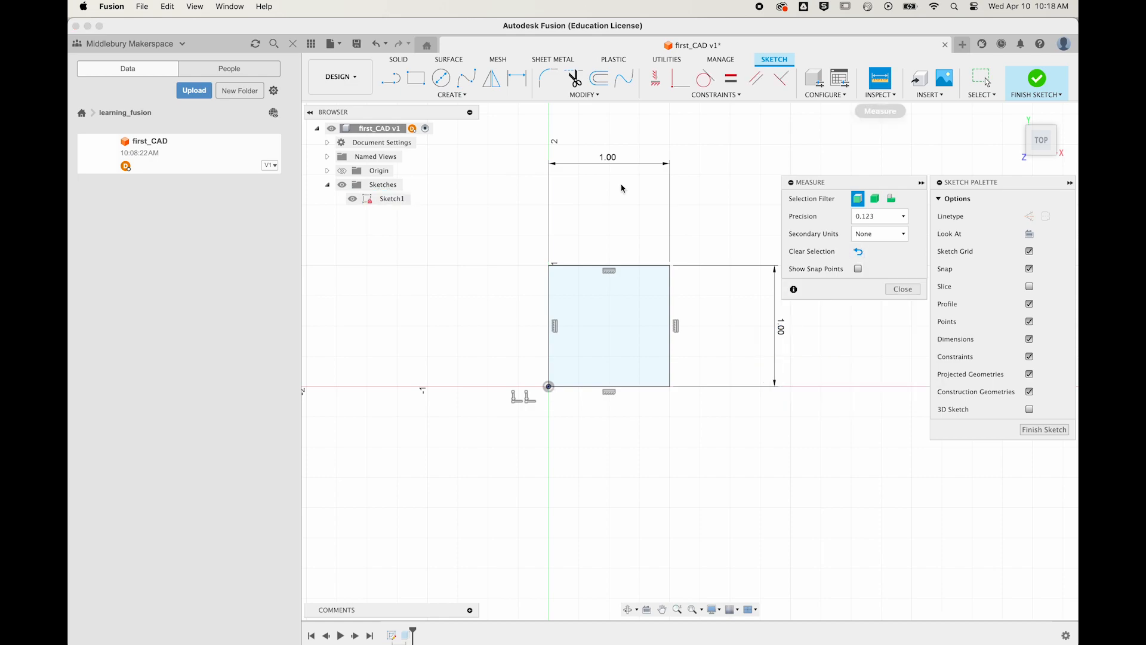
click(550, 266)
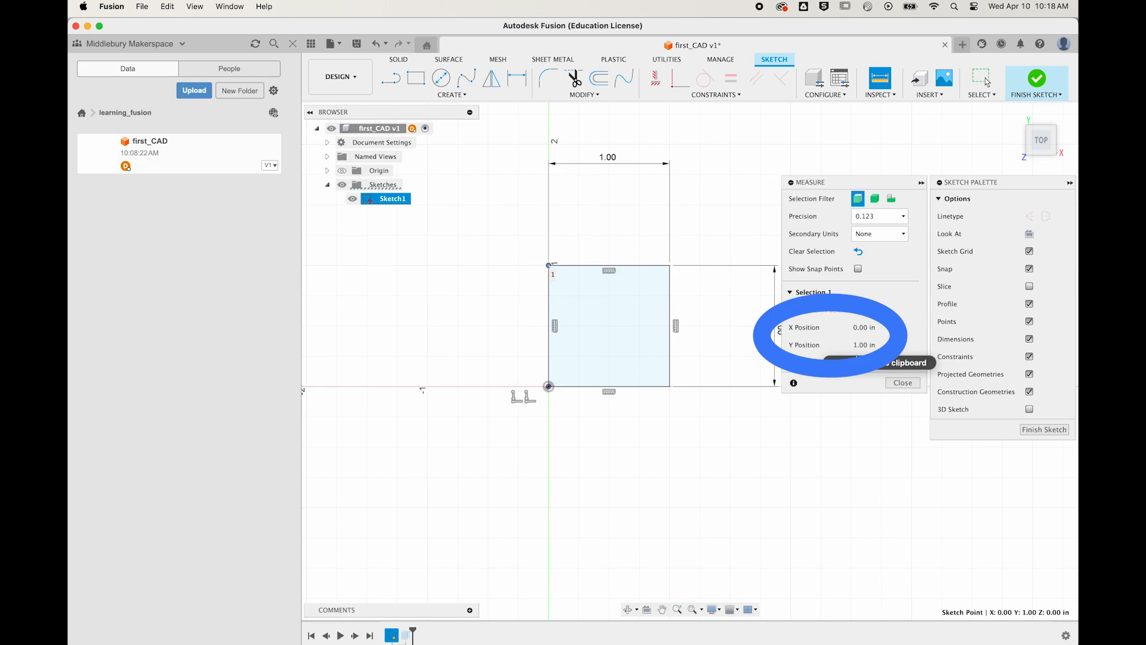
click(858, 252)
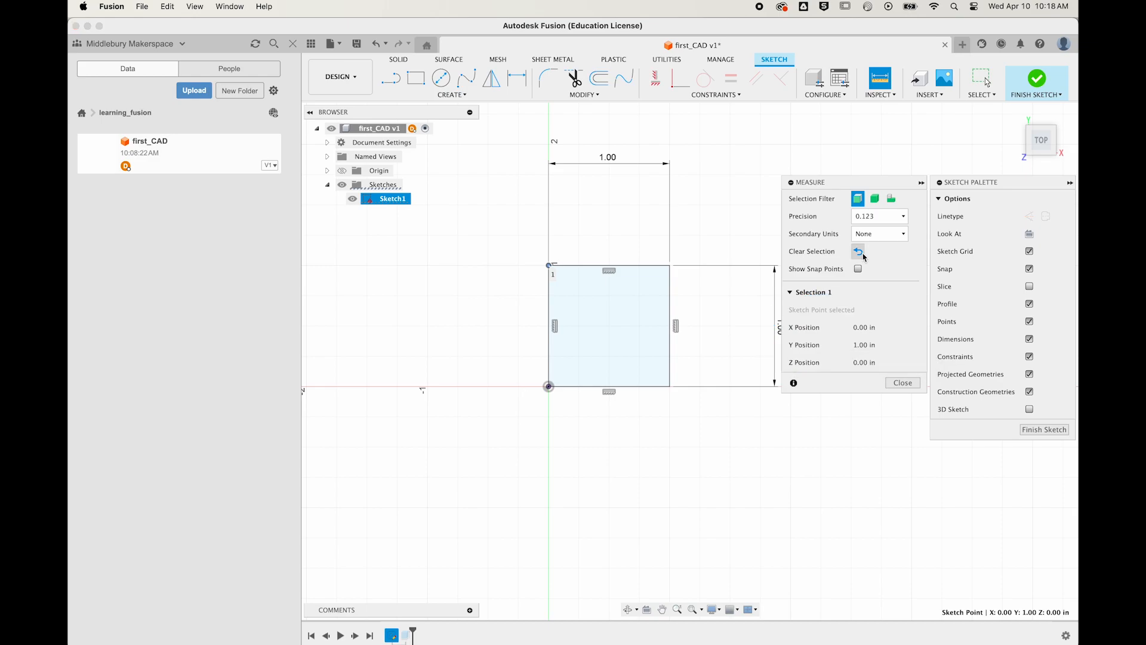
Step: Measure the coordinates of the square's lower-right corner and then its upper-right corner, and end the measurement
click(671, 387)
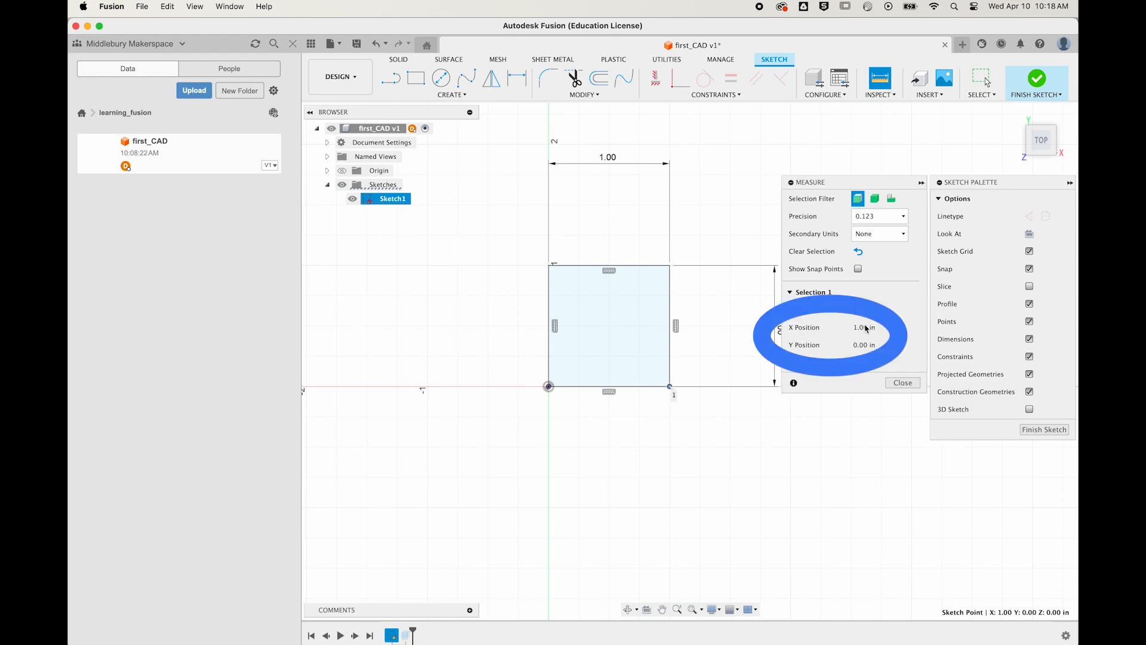
click(860, 254)
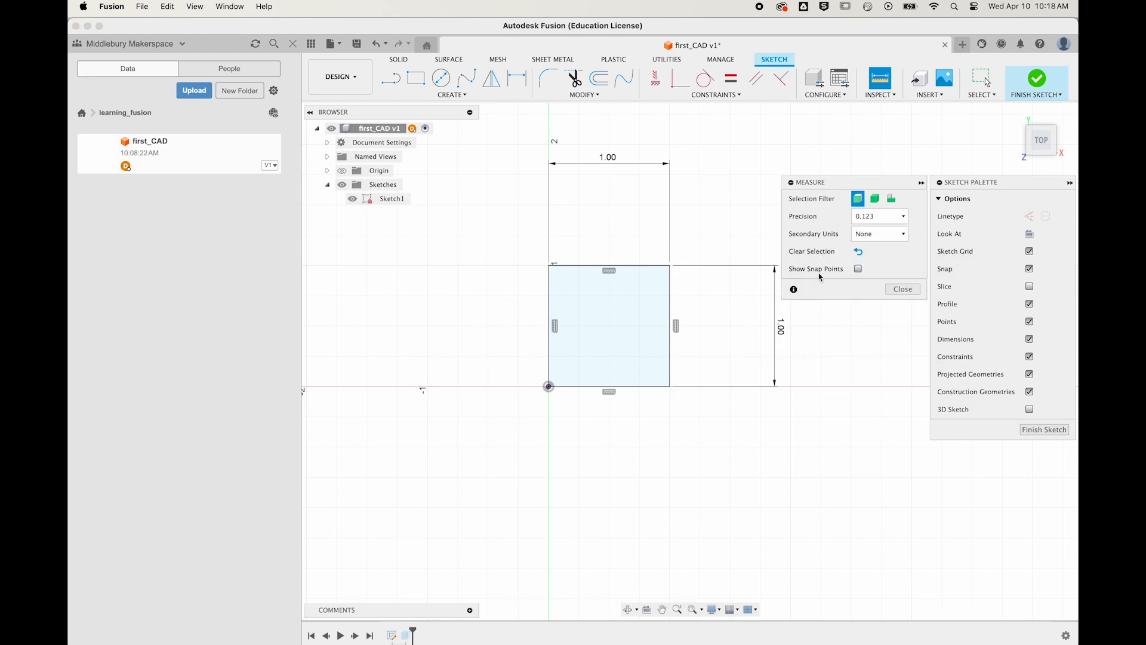
click(669, 266)
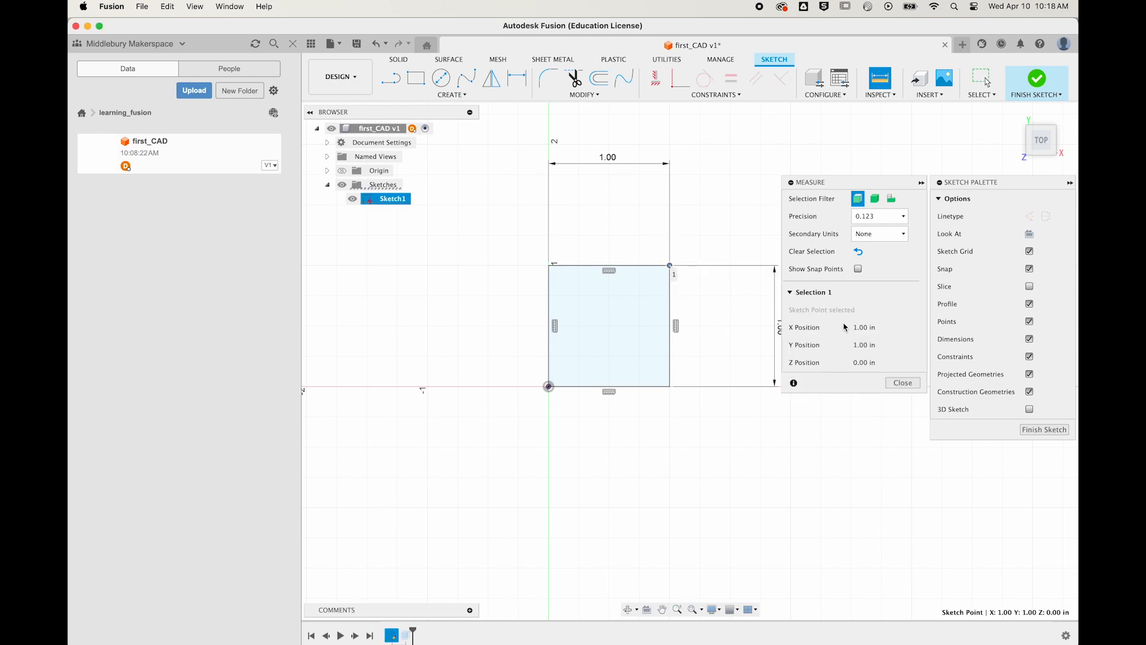
click(902, 384)
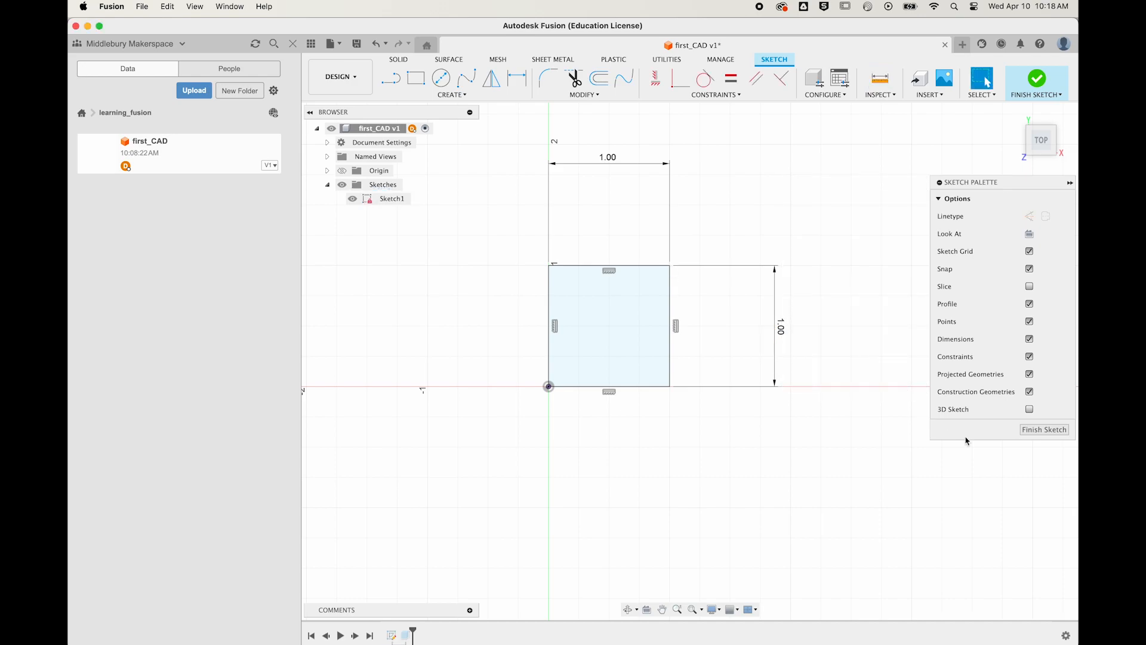
Step: Finish the base sketch and measure the position of the cube's upper corner directly above the origin
click(1061, 435)
click(1061, 435)
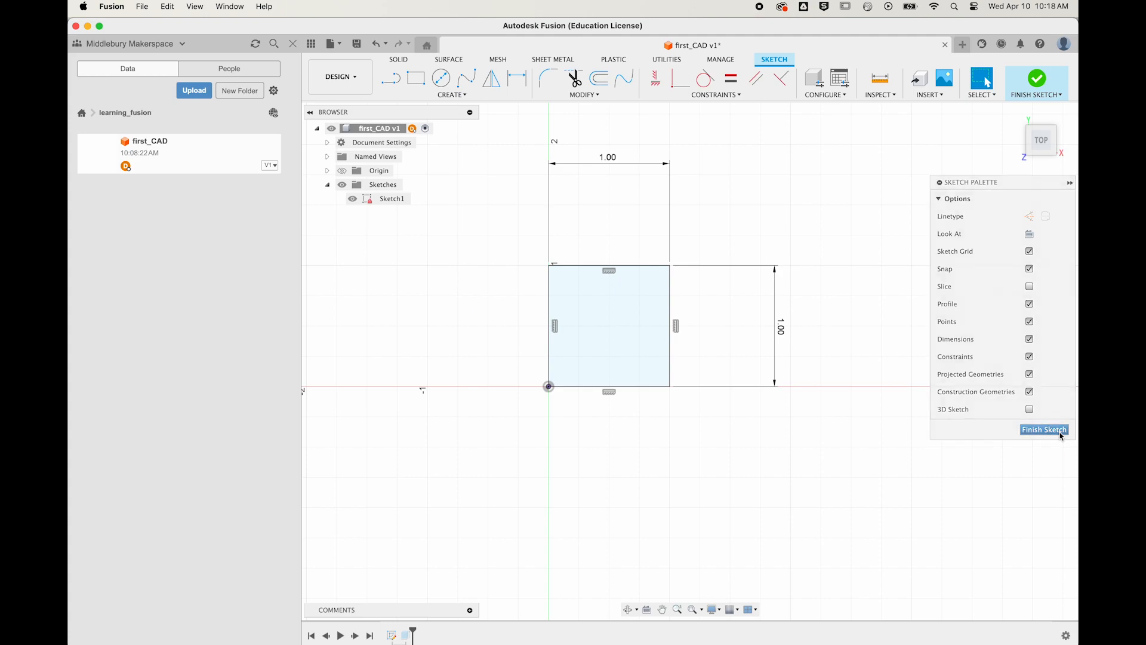
shift+middle_drag(619, 496, 628, 421)
click(949, 78)
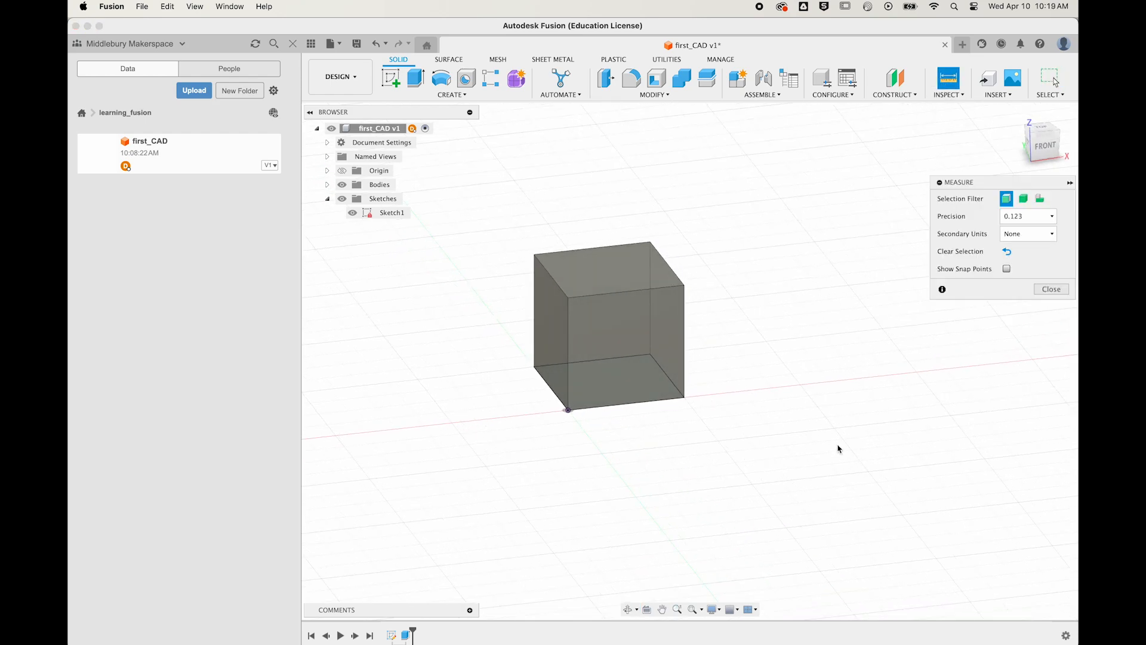
click(570, 302)
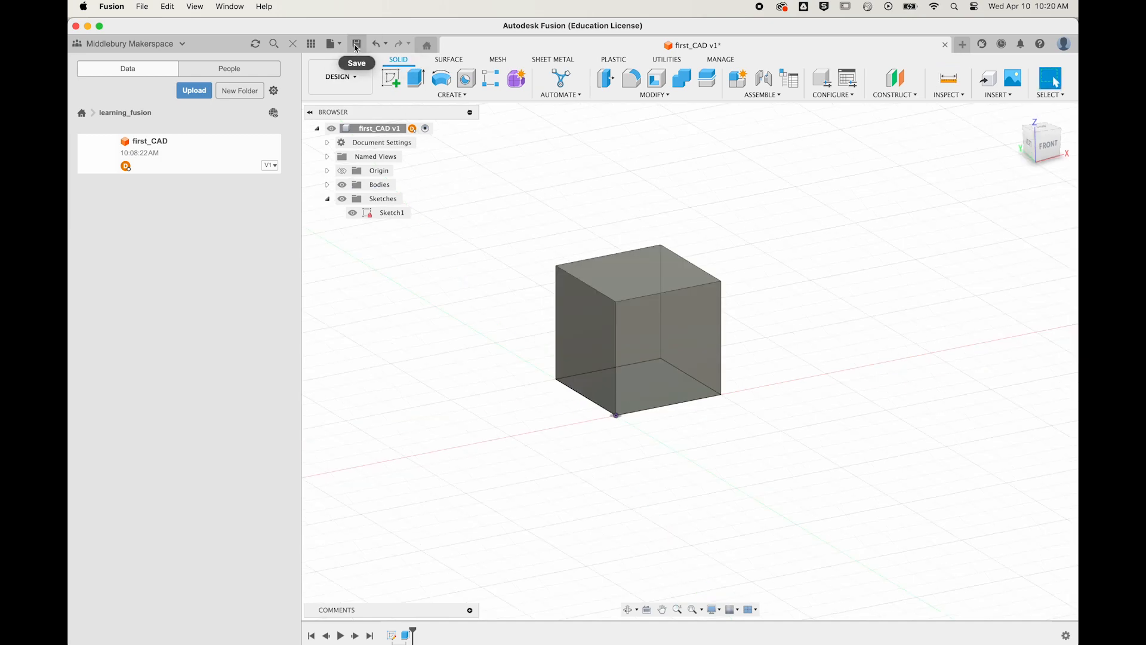
Step: Save the design with the version description my_1_1_1_cube and open the version history of first_CAD
click(356, 46)
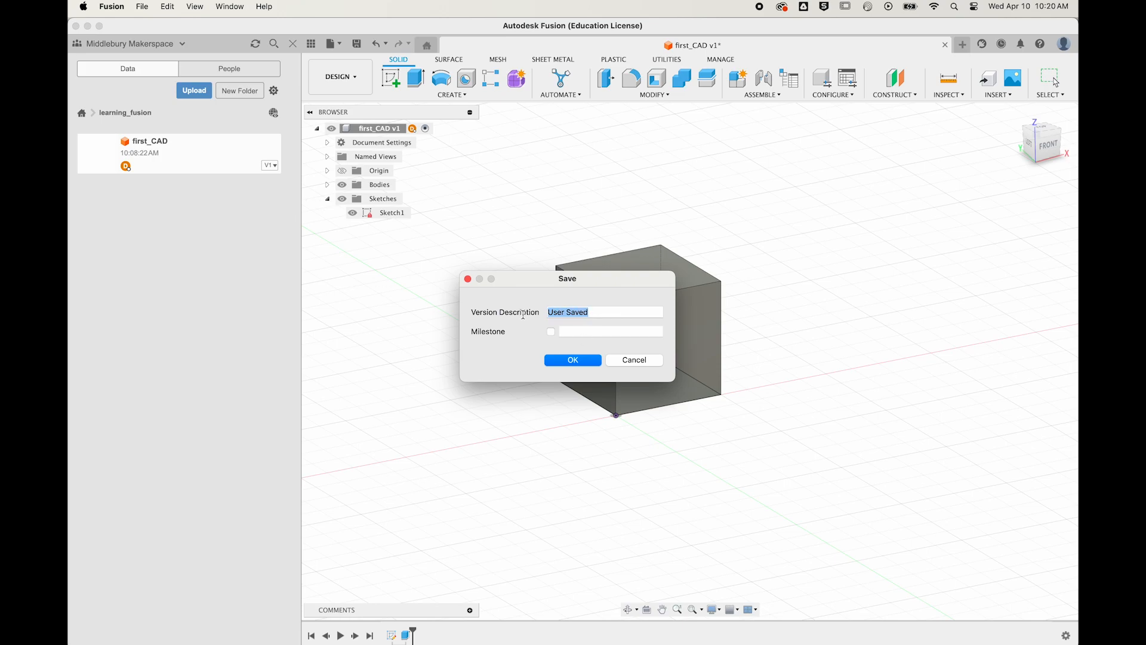
text(my_1_1_1_cube)
click(586, 363)
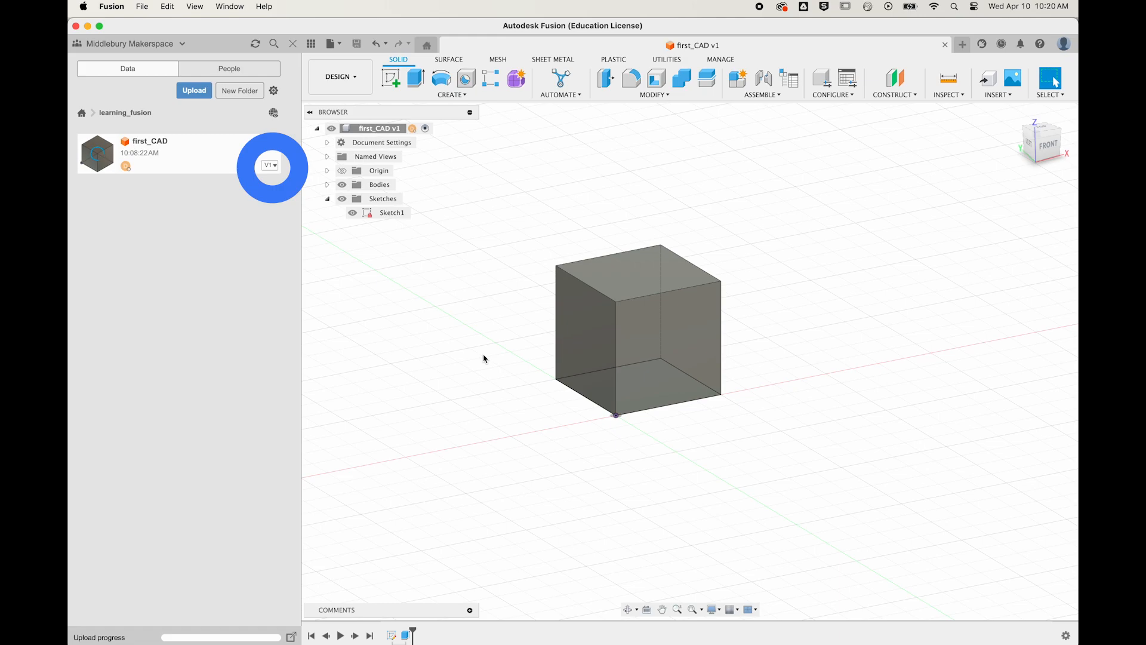
click(275, 167)
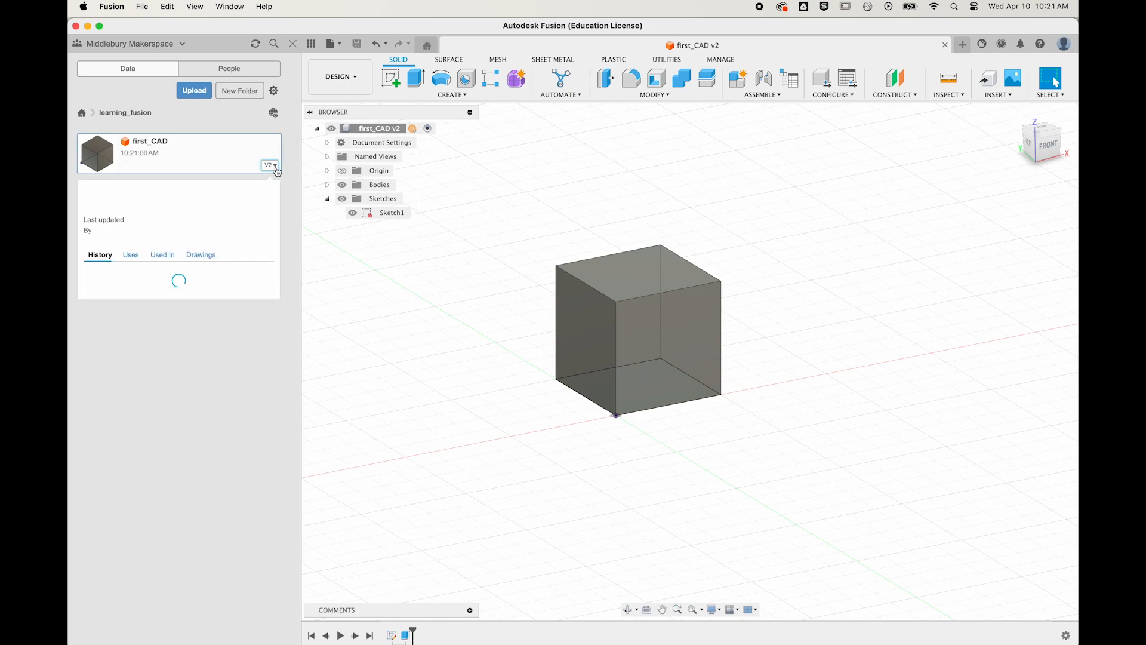